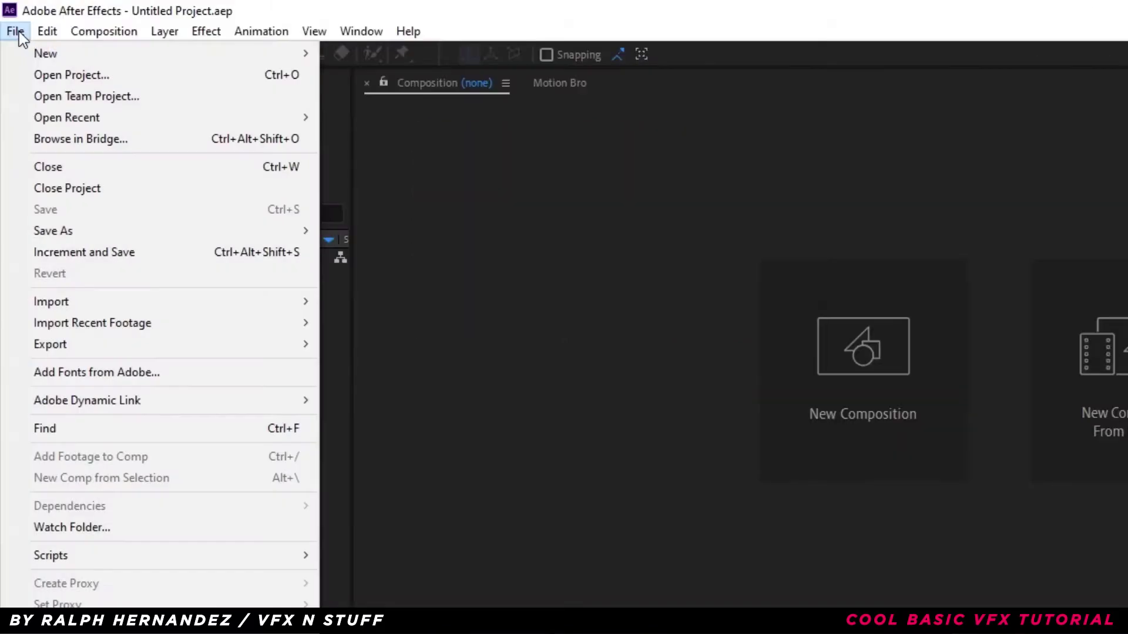
Import the MVI_0043 footage and create a composition from it.
{"action": "mouse_move", "coordinate": [38, 51]}
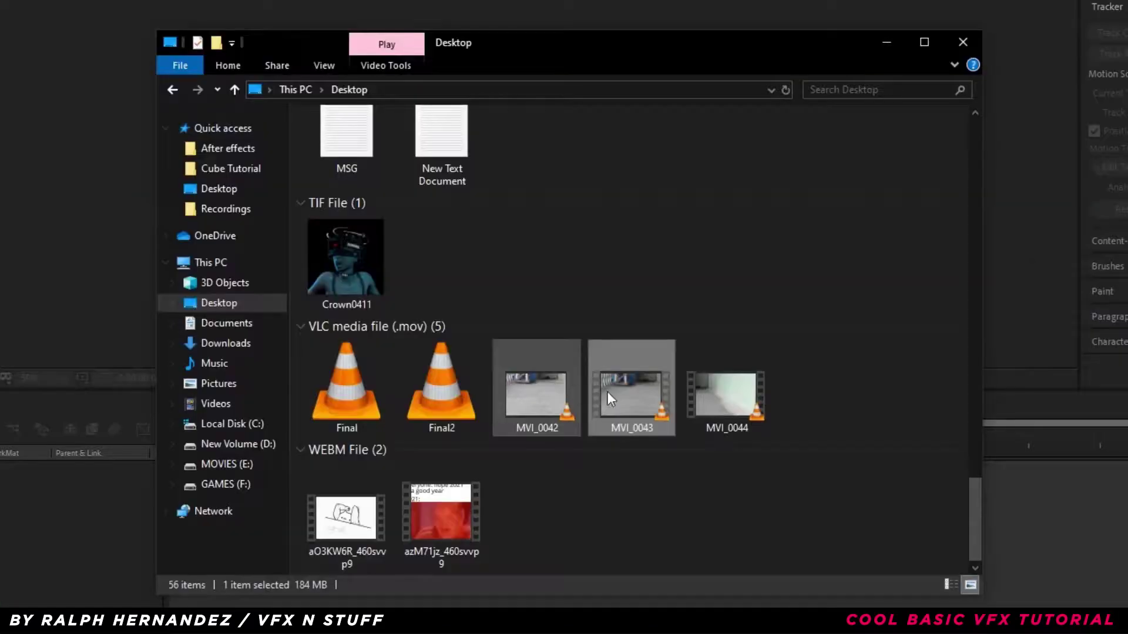
{"action": "left_click_drag", "start_coordinate": [650, 396], "coordinate": [134, 224]}
{"action": "left_click_drag", "start_coordinate": [76, 146], "coordinate": [411, 573]}
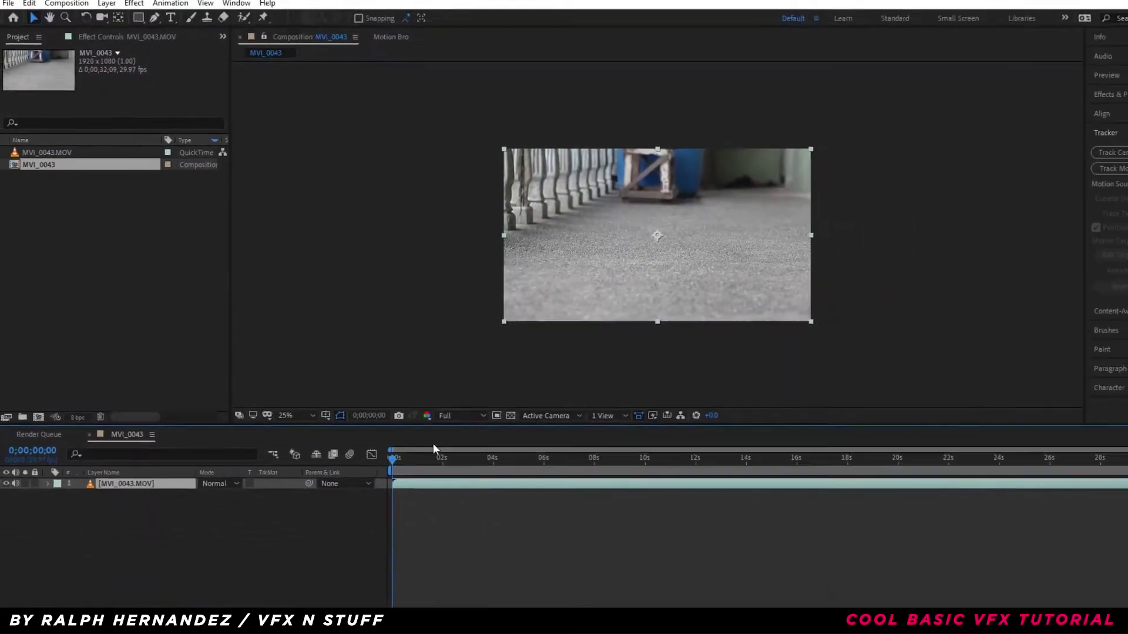
Trim the layer and work area to end at 0;00;09;29, then camera-track the footage.
{"action": "left_click_drag", "start_coordinate": [694, 461], "coordinate": [645, 474]}
{"action": "key", "text": "alt+bracketright"}
{"action": "key", "text": "n"}
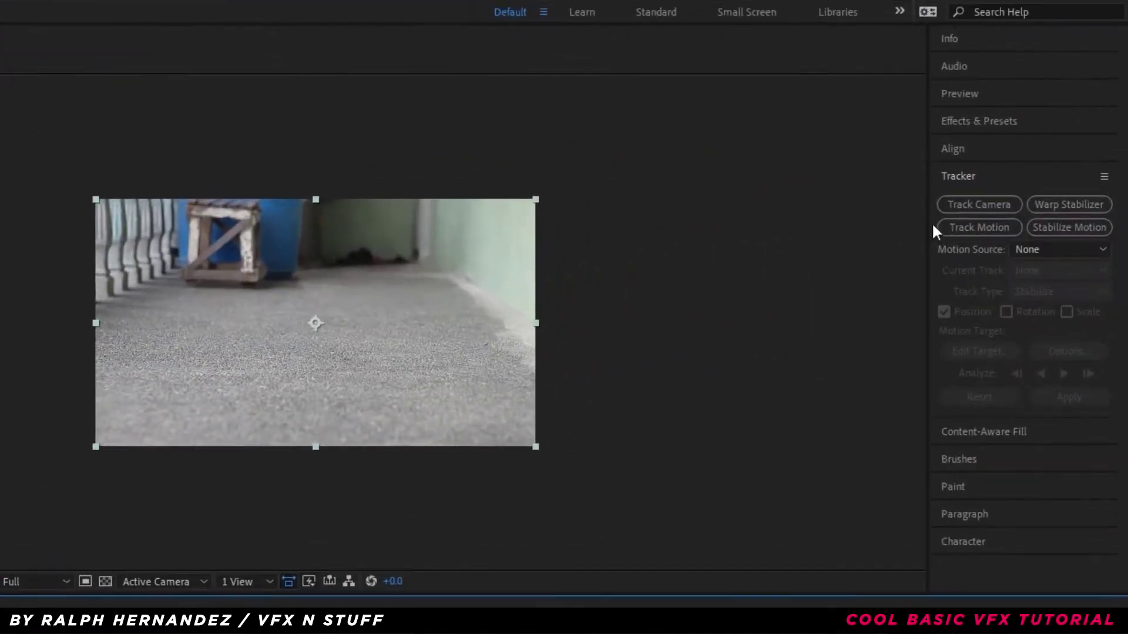
{"action": "left_click", "coordinate": [966, 200]}
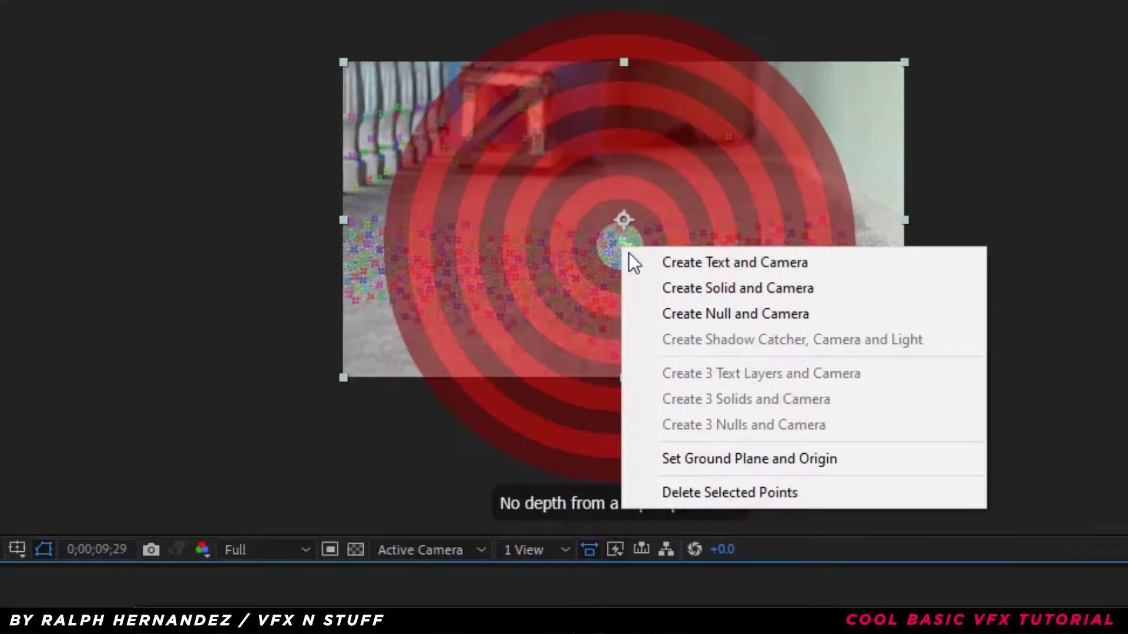
Create a solid and camera from the track points, lay the solid flat at about 63%, and preview.
{"action": "left_click", "coordinate": [624, 272]}
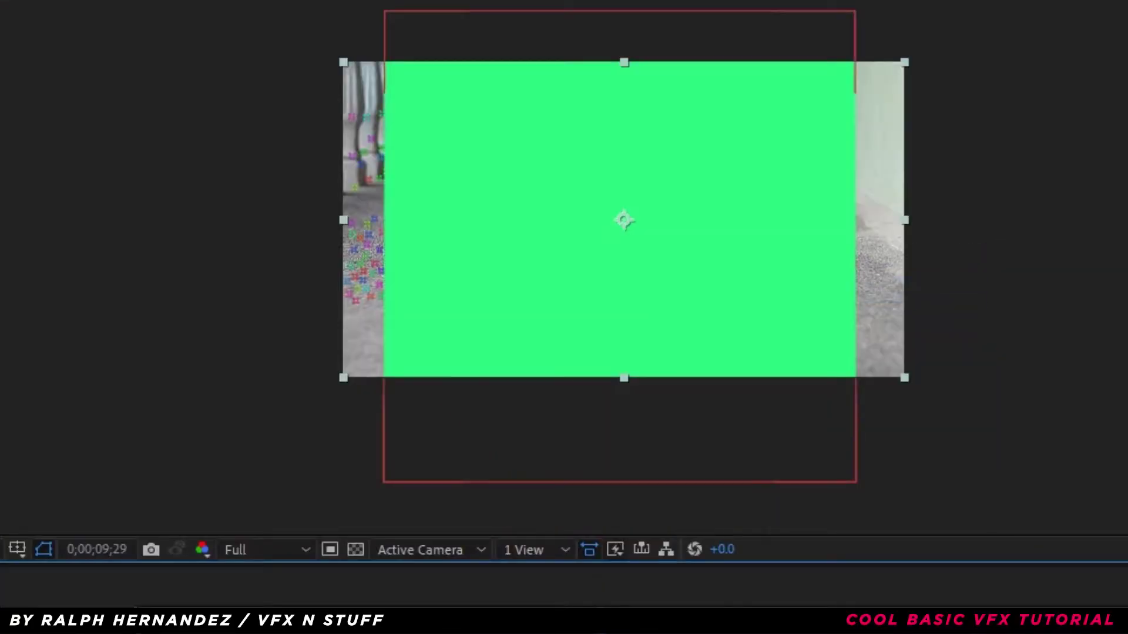
{"action": "key", "text": "r"}
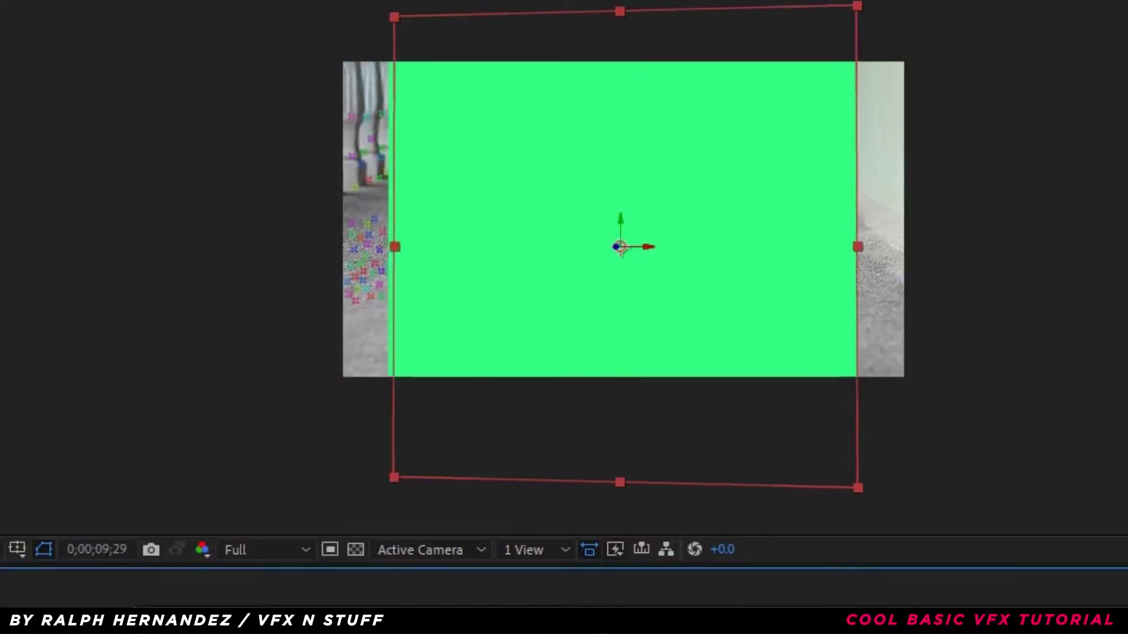
{"action": "left_click_drag", "start_coordinate": [201, 472], "coordinate": [180, 471]}
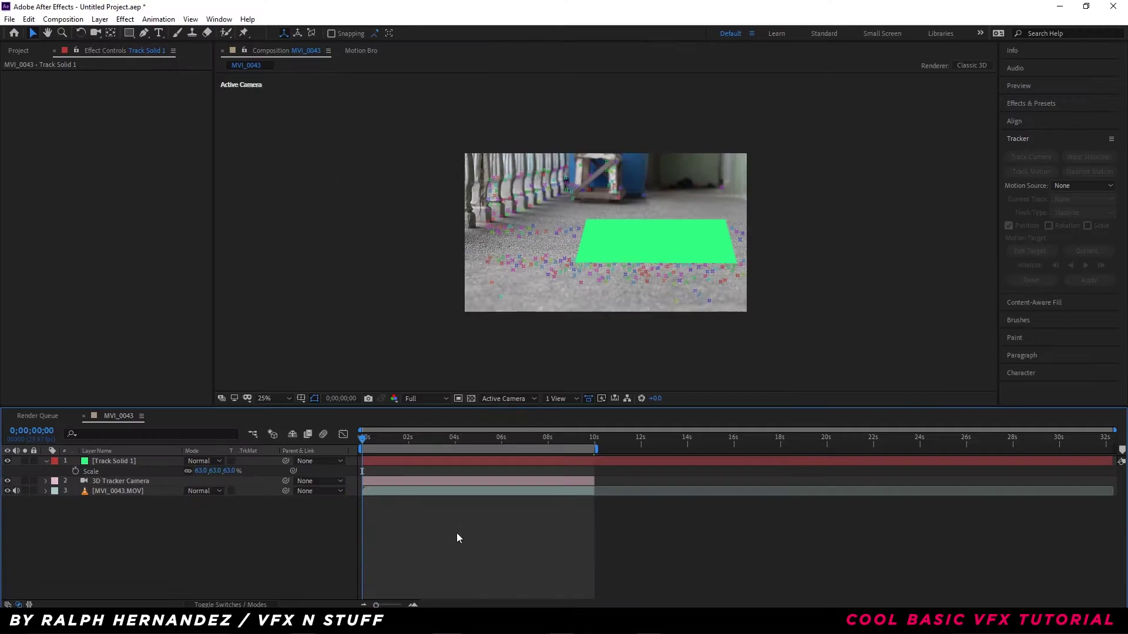
{"action": "key", "text": "space"}
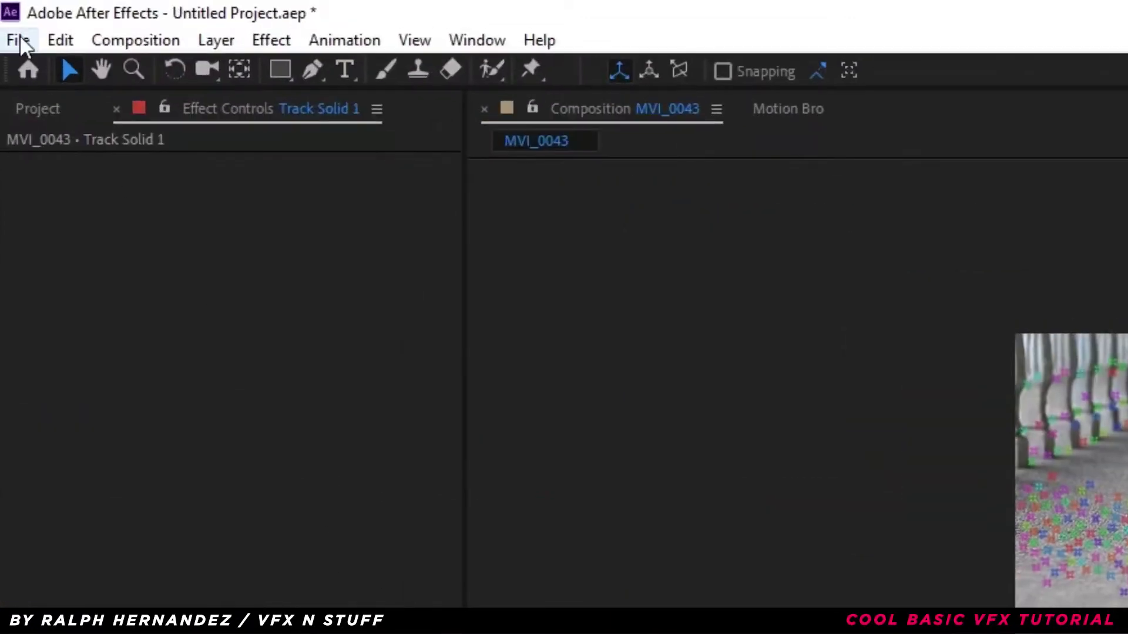
Export the composition with the CINEMA 4D Exporter to the Desktop as 'Shit Tutorial'.
{"action": "left_click", "coordinate": [18, 40]}
{"action": "mouse_move", "coordinate": [83, 456]}
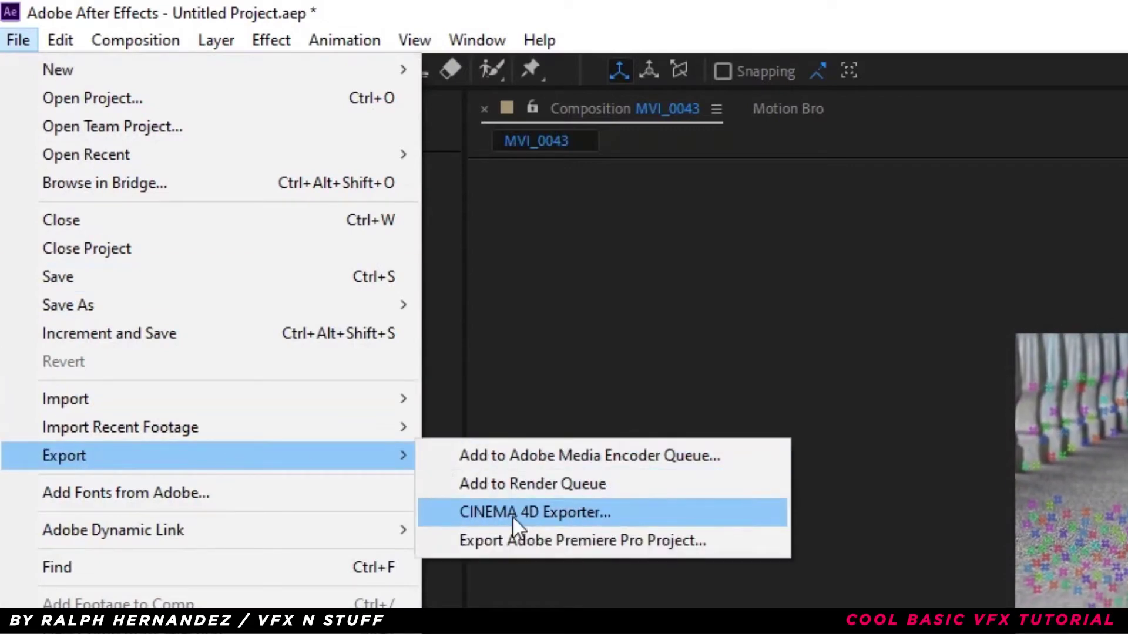
{"action": "left_click", "coordinate": [512, 516]}
{"action": "left_click", "coordinate": [42, 123]}
{"action": "left_click", "coordinate": [103, 246]}
{"action": "type", "text": "S"}
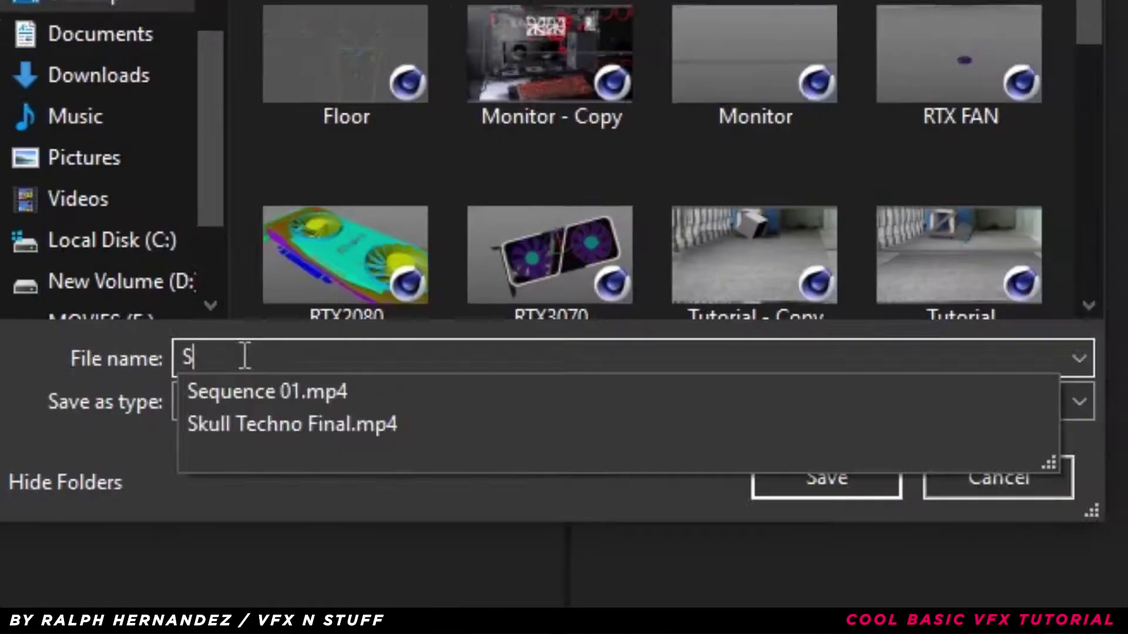
{"action": "type", "text": "hit Tutorial"}
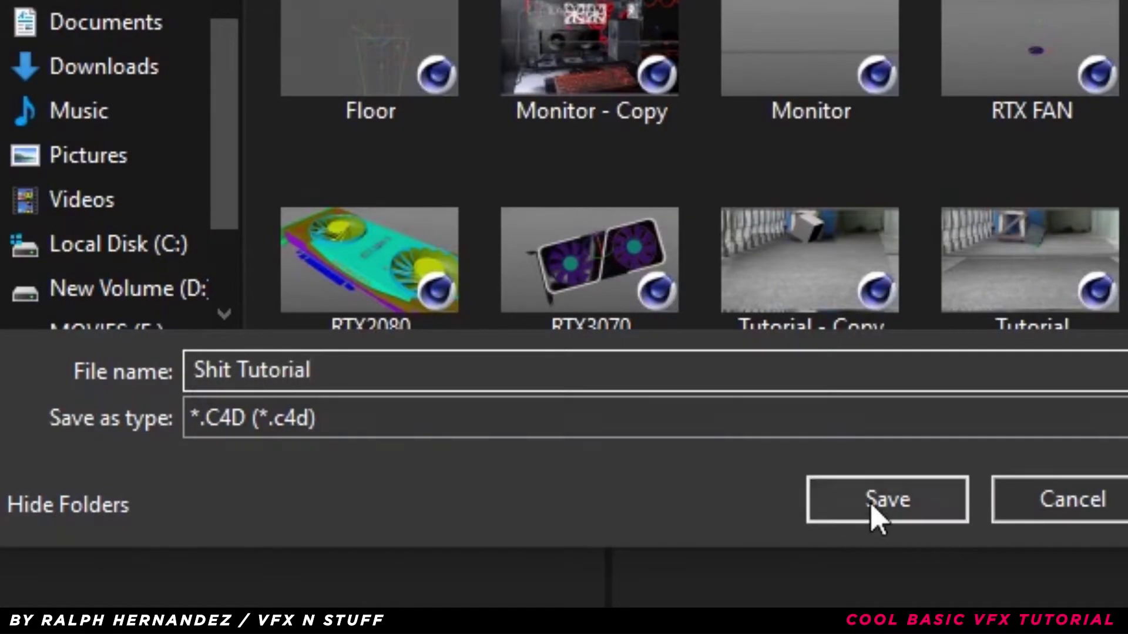
Save the Shit Tutorial C4D export and open it in Cinema 4D.
{"action": "left_click", "coordinate": [872, 506]}
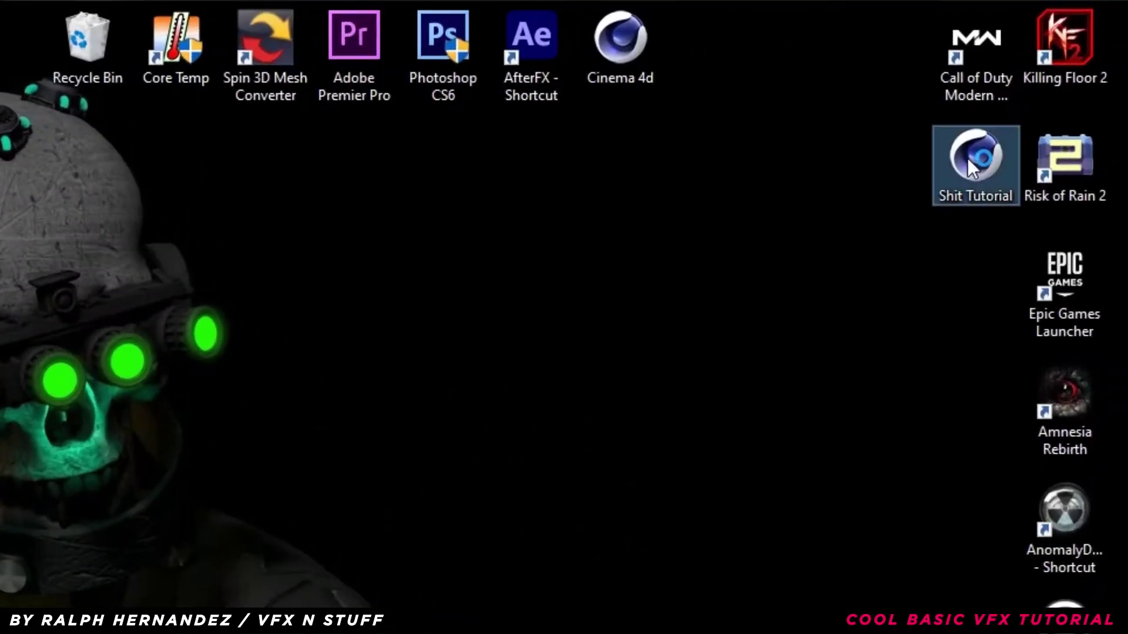
{"action": "double_click", "coordinate": [967, 157]}
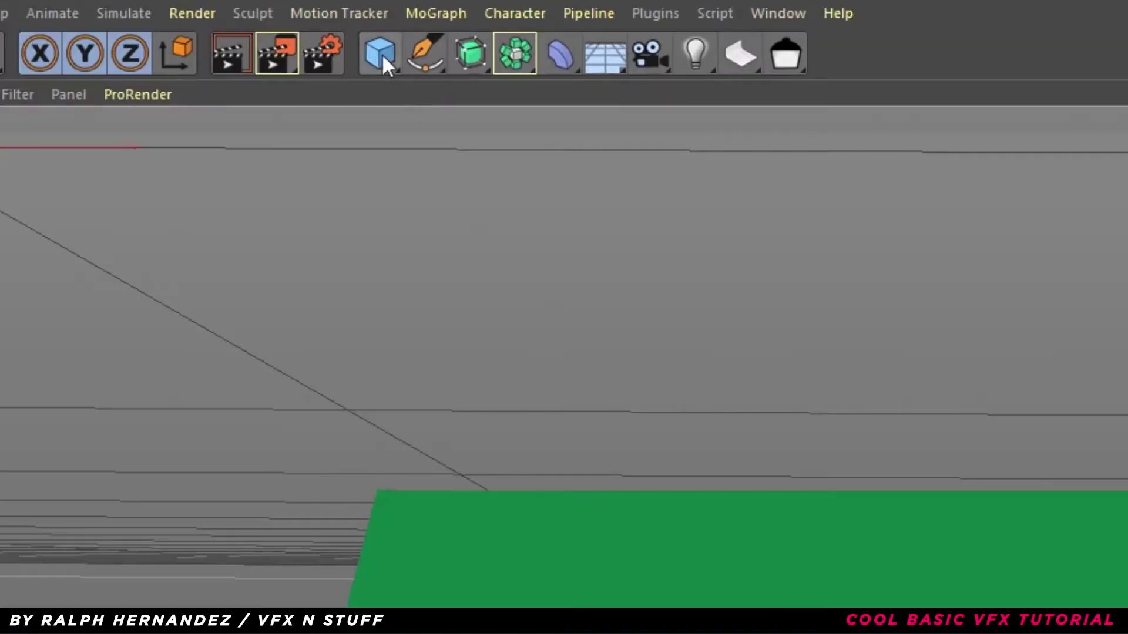
Add a Plane object and view the scene through the 3D Tracker Camera.
{"action": "left_click", "coordinate": [336, 41]}
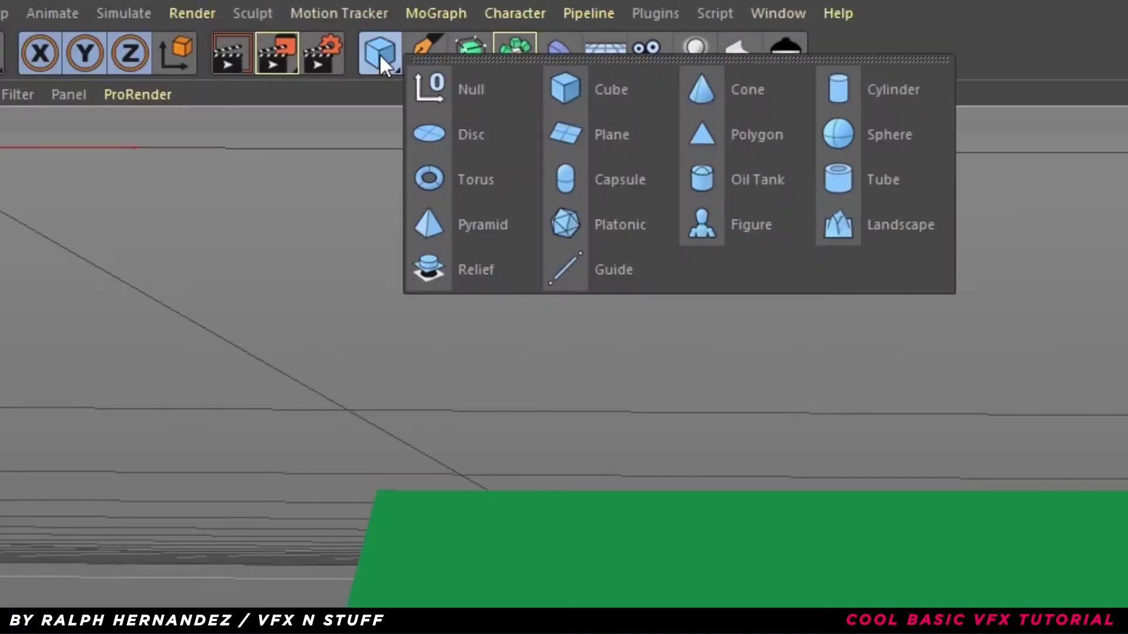
{"action": "left_click", "coordinate": [602, 139]}
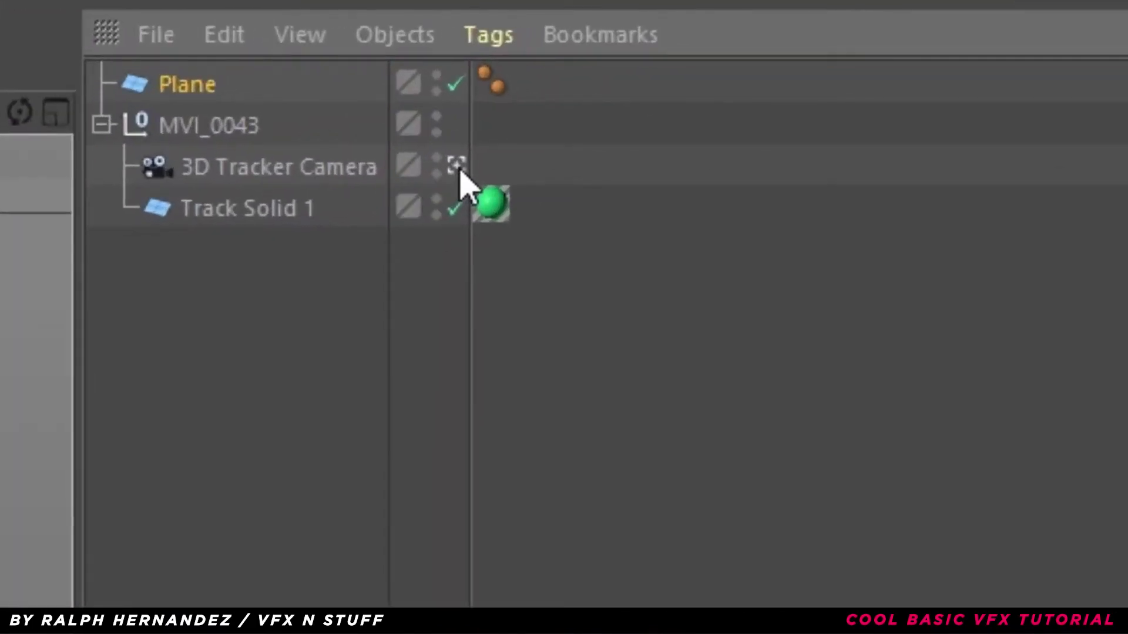
{"action": "left_click", "coordinate": [458, 167]}
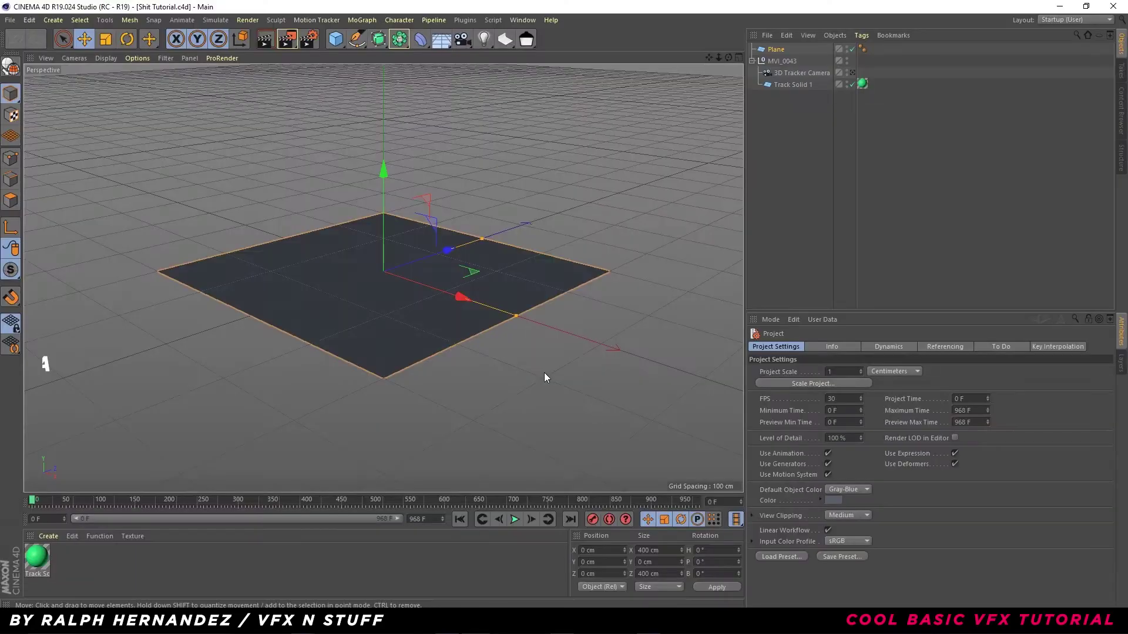
In the Top view, move the plane beside the camera and shorten its Z size.
{"action": "middle_click", "coordinate": [543, 376]}
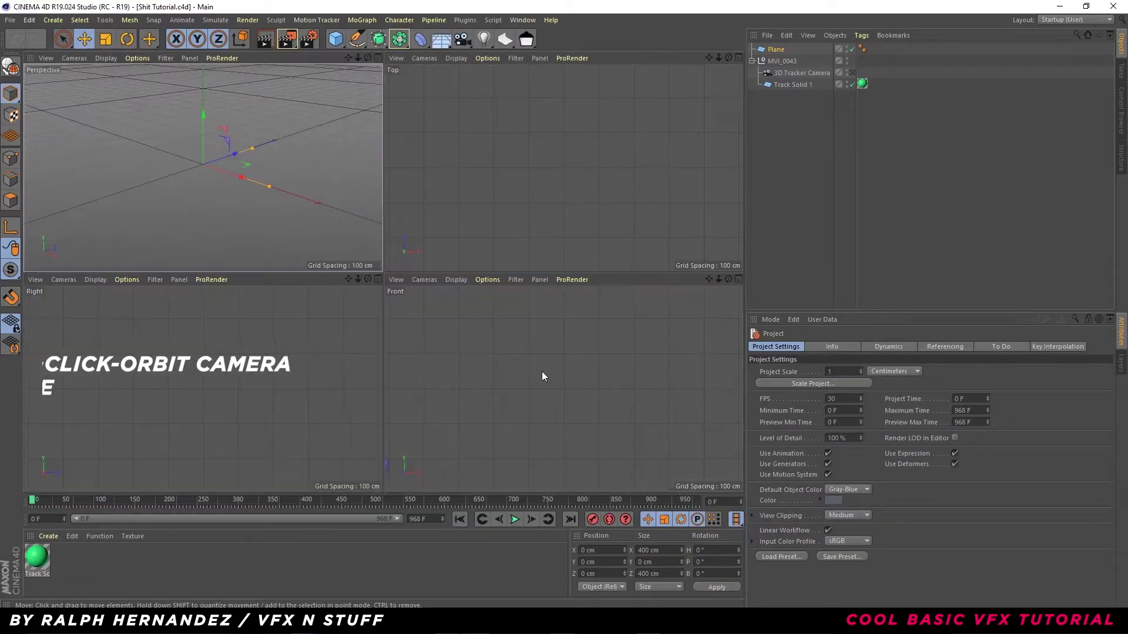
{"action": "middle_click", "coordinate": [523, 209]}
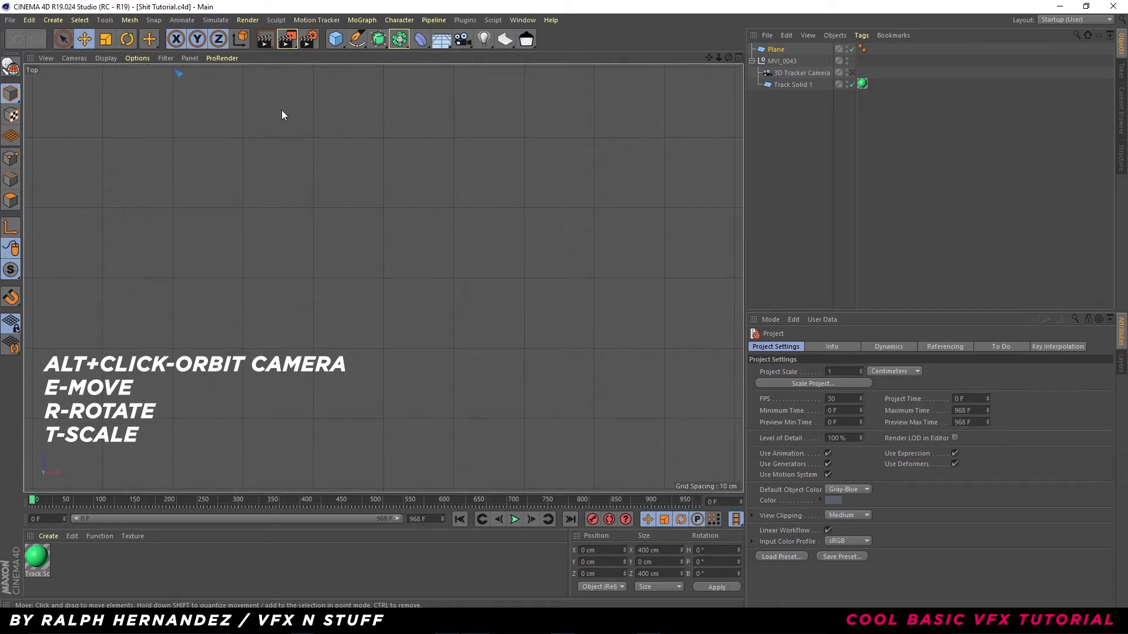
{"action": "left_click", "coordinate": [178, 71]}
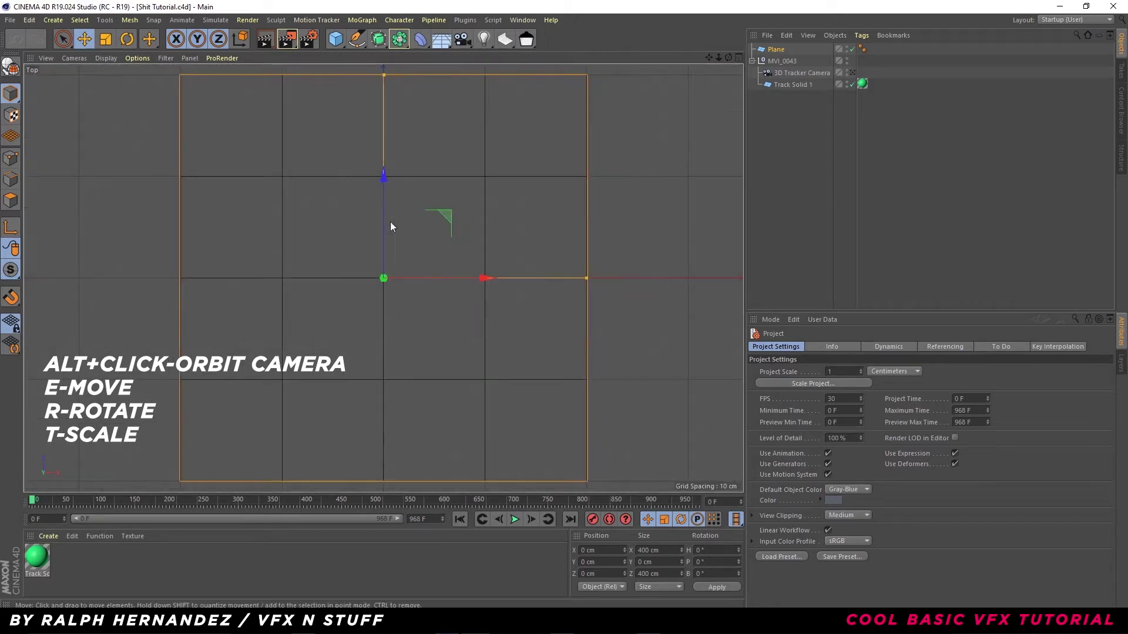
{"action": "scroll", "coordinate": [509, 299], "scroll_direction": "down", "scroll_amount": 8}
{"action": "scroll", "coordinate": [509, 298], "scroll_direction": "down", "scroll_amount": 6}
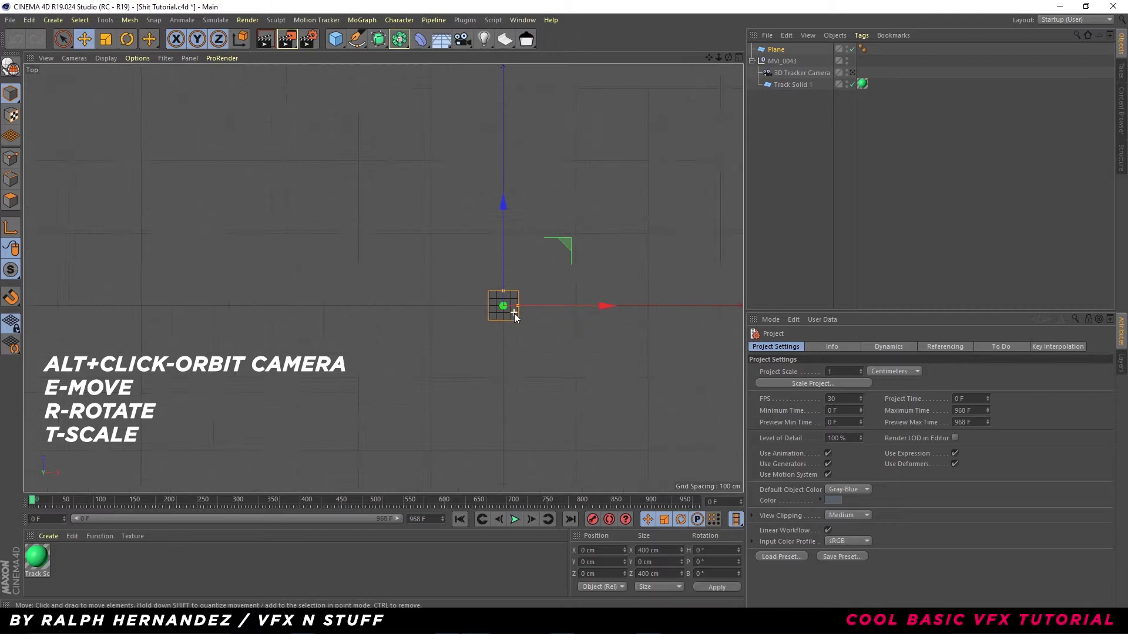
{"action": "scroll", "coordinate": [452, 167], "scroll_direction": "up", "scroll_amount": 4}
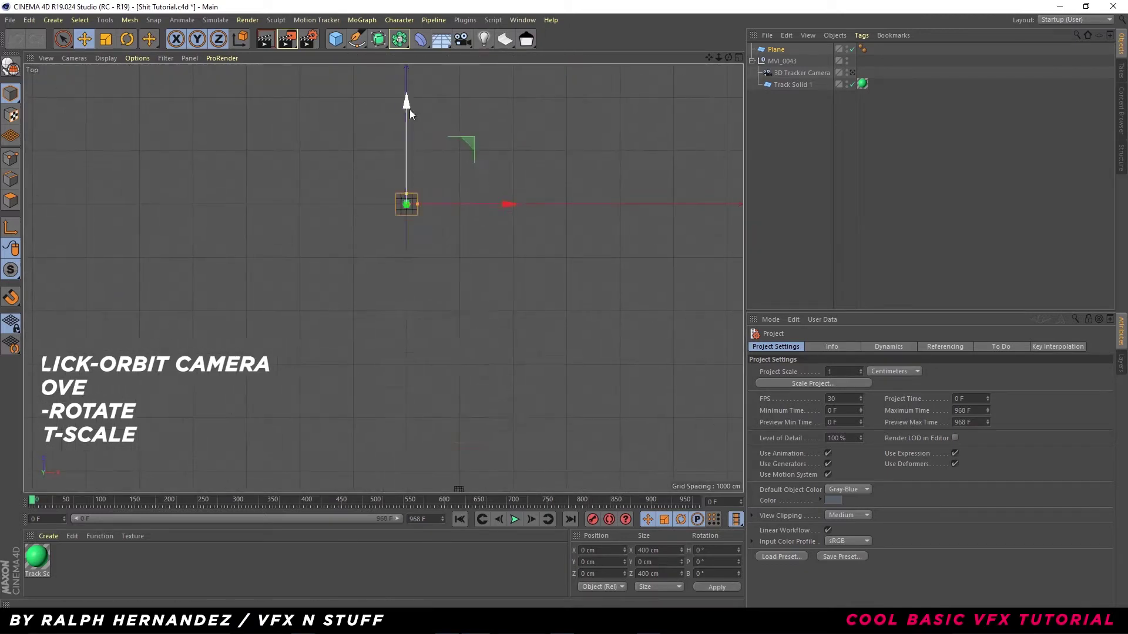
{"action": "left_click_drag", "start_coordinate": [410, 109], "coordinate": [410, 369]}
{"action": "left_click_drag", "start_coordinate": [495, 343], "coordinate": [550, 342]}
{"action": "scroll", "coordinate": [450, 347], "scroll_direction": "up", "scroll_amount": 9}
{"action": "left_click_drag", "start_coordinate": [528, 269], "coordinate": [537, 269]}
{"action": "left_click_drag", "start_coordinate": [435, 159], "coordinate": [436, 184]}
In the Front view, lower the plane beside the camera.
{"action": "middle_click", "coordinate": [437, 186]}
{"action": "middle_click", "coordinate": [562, 439]}
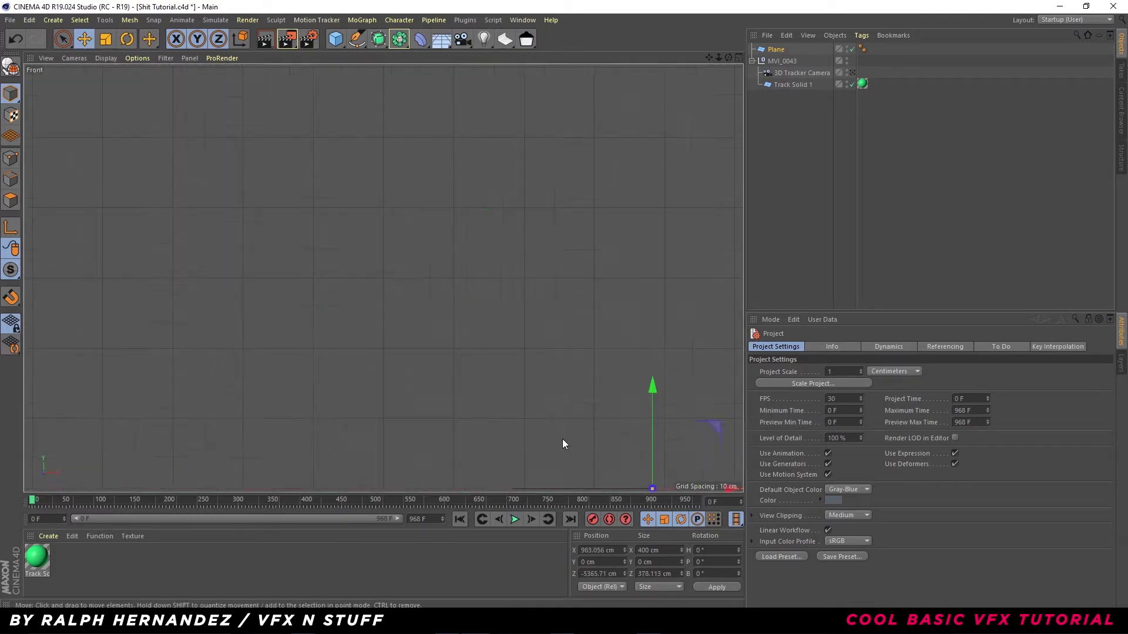
{"action": "middle_click_drag", "start_coordinate": [562, 439], "coordinate": [384, 200], "text": "alt"}
{"action": "left_click_drag", "start_coordinate": [474, 153], "coordinate": [474, 363]}
{"action": "scroll", "coordinate": [470, 305], "scroll_direction": "up", "scroll_amount": 9}
In the Right view, tilt the plane toward the floor angle and lower it along Y.
{"action": "key", "text": "r"}
{"action": "left_click_drag", "start_coordinate": [470, 277], "coordinate": [469, 287]}
{"action": "middle_click", "coordinate": [469, 287]}
{"action": "middle_click", "coordinate": [253, 376]}
{"action": "middle_click_drag", "start_coordinate": [252, 376], "coordinate": [36, 344], "text": "alt"}
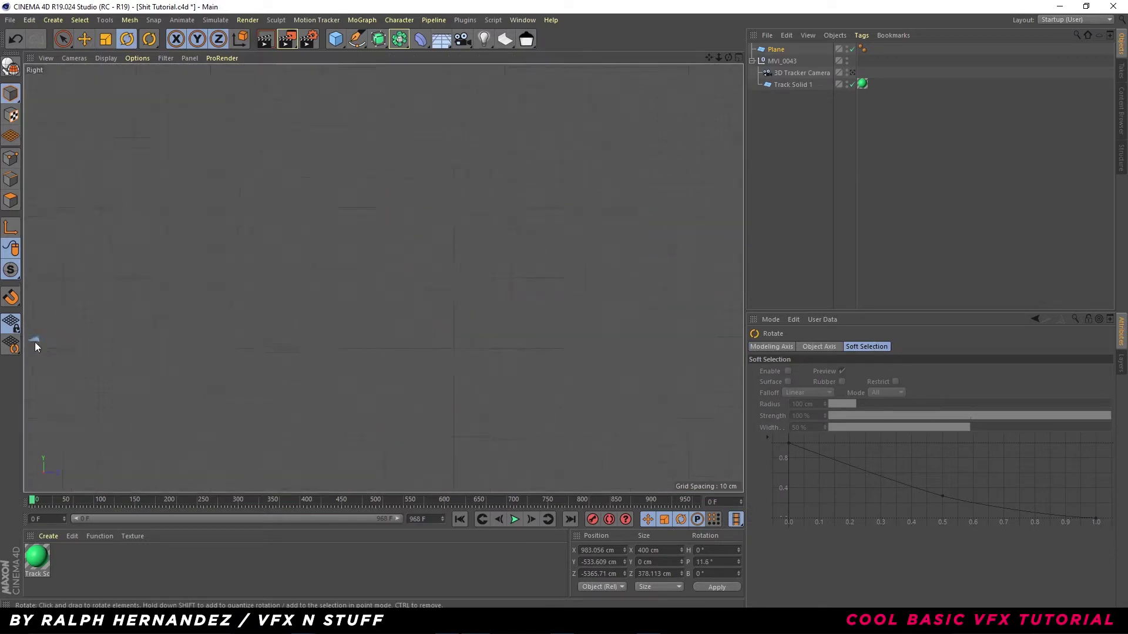
{"action": "left_click_drag", "start_coordinate": [428, 330], "coordinate": [433, 324]}
{"action": "key", "text": "e"}
{"action": "left_click_drag", "start_coordinate": [357, 187], "coordinate": [361, 201]}
{"action": "key", "text": "r"}
{"action": "left_click_drag", "start_coordinate": [437, 330], "coordinate": [439, 329]}
In the Perspective view, fine-tune the plane's bank and pitch to about 16.674°.
{"action": "middle_click", "coordinate": [438, 329]}
{"action": "middle_click", "coordinate": [252, 235]}
{"action": "left_click_drag", "start_coordinate": [253, 235], "coordinate": [478, 379], "text": "alt"}
{"action": "left_click_drag", "start_coordinate": [479, 229], "coordinate": [482, 233]}
{"action": "left_click_drag", "start_coordinate": [436, 294], "coordinate": [433, 303]}
{"action": "left_click_drag", "start_coordinate": [458, 352], "coordinate": [517, 308], "text": "alt"}
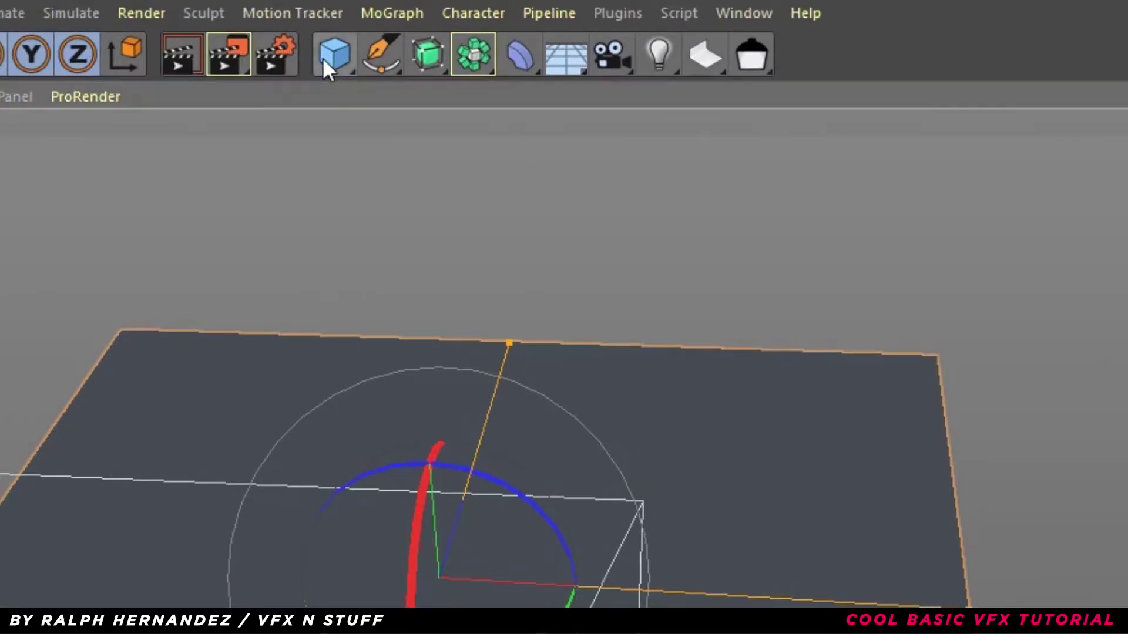
Add a Cube object and frame it in the view.
{"action": "left_click", "coordinate": [331, 40]}
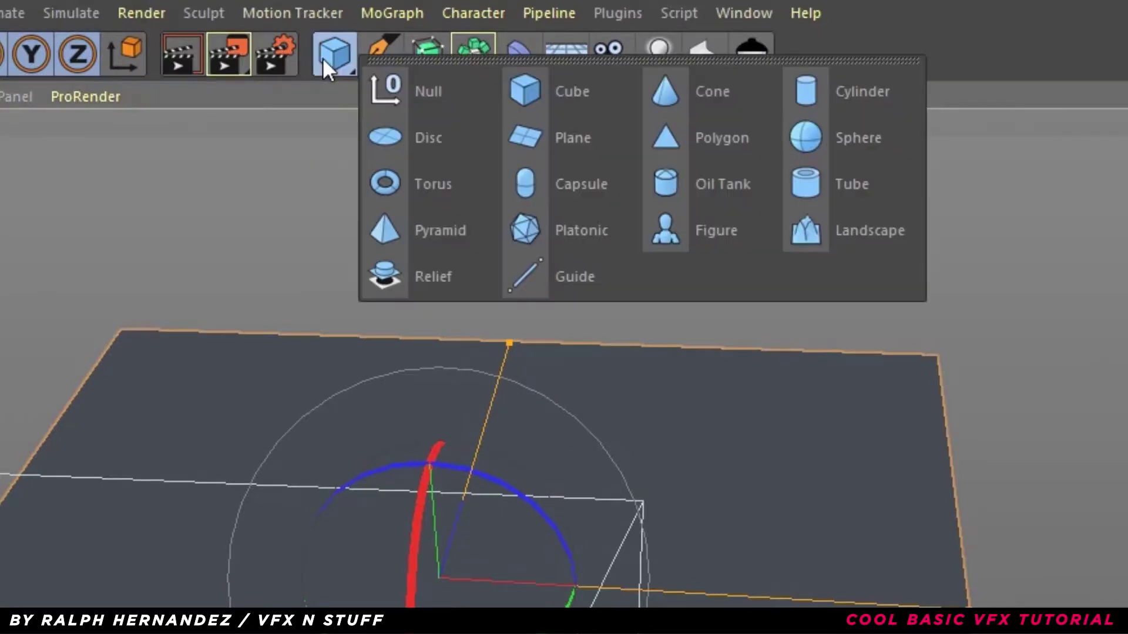
{"action": "left_click", "coordinate": [515, 100]}
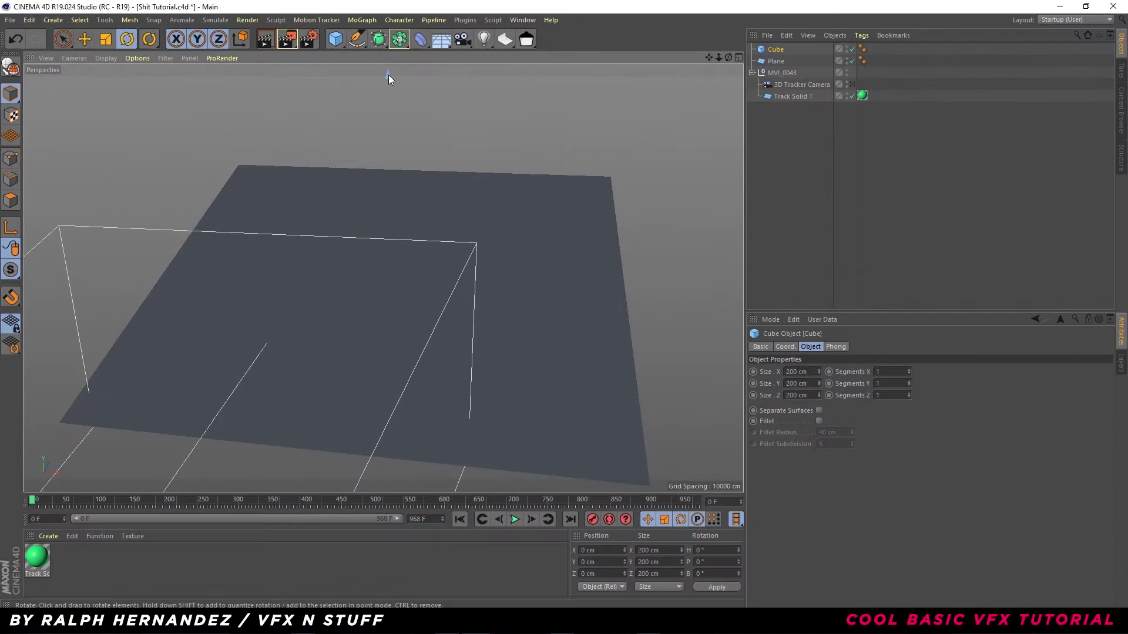
{"action": "key", "text": "s"}
In the Top view, move the cube along Z and X onto the plane.
{"action": "middle_click", "coordinate": [632, 332]}
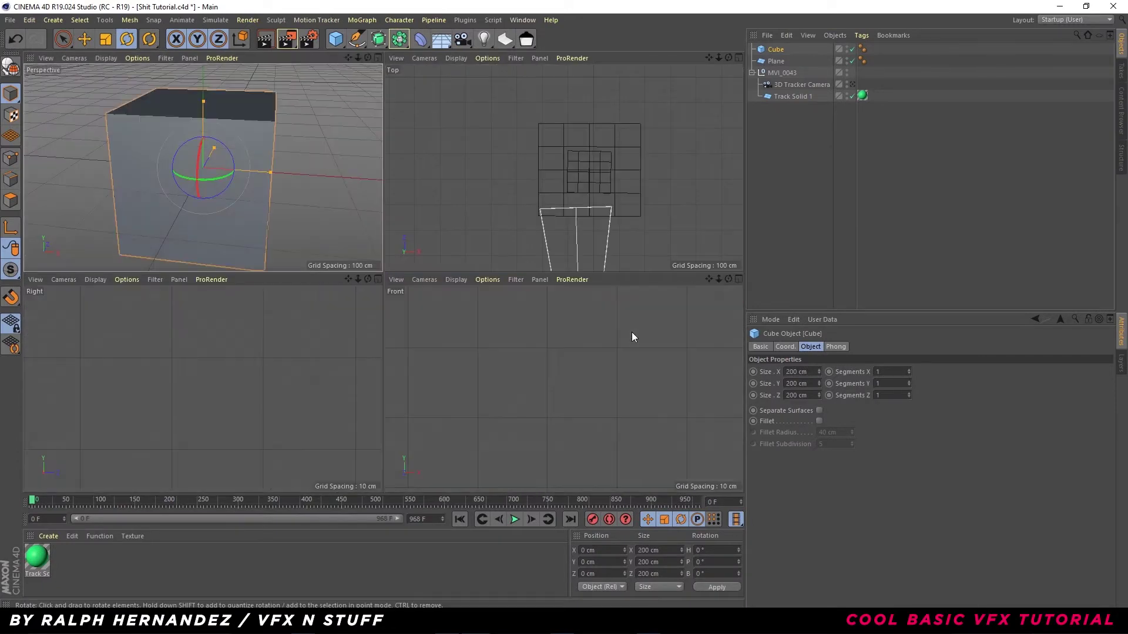
{"action": "middle_click", "coordinate": [562, 207]}
{"action": "scroll", "coordinate": [479, 225], "scroll_direction": "down", "scroll_amount": 7}
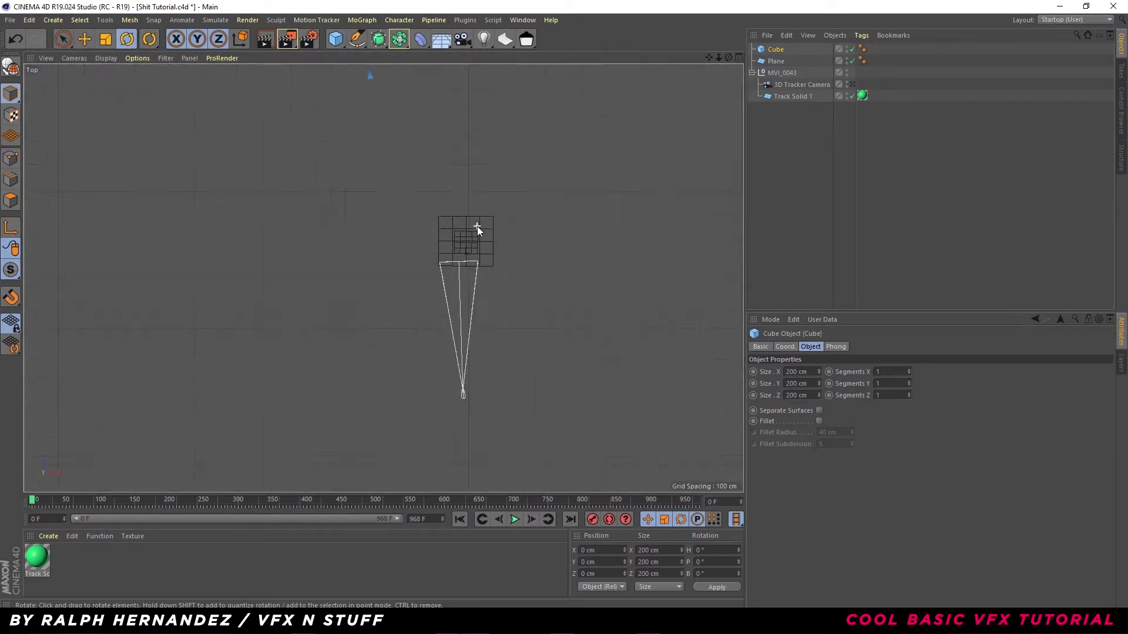
{"action": "key", "text": "s"}
{"action": "scroll", "coordinate": [424, 247], "scroll_direction": "down", "scroll_amount": 8}
{"action": "key", "text": "e"}
{"action": "scroll", "coordinate": [425, 251], "scroll_direction": "down", "scroll_amount": 8}
{"action": "left_click_drag", "start_coordinate": [421, 148], "coordinate": [422, 320]}
{"action": "left_click_drag", "start_coordinate": [527, 424], "coordinate": [555, 425]}
{"action": "scroll", "coordinate": [453, 428], "scroll_direction": "up", "scroll_amount": 10}
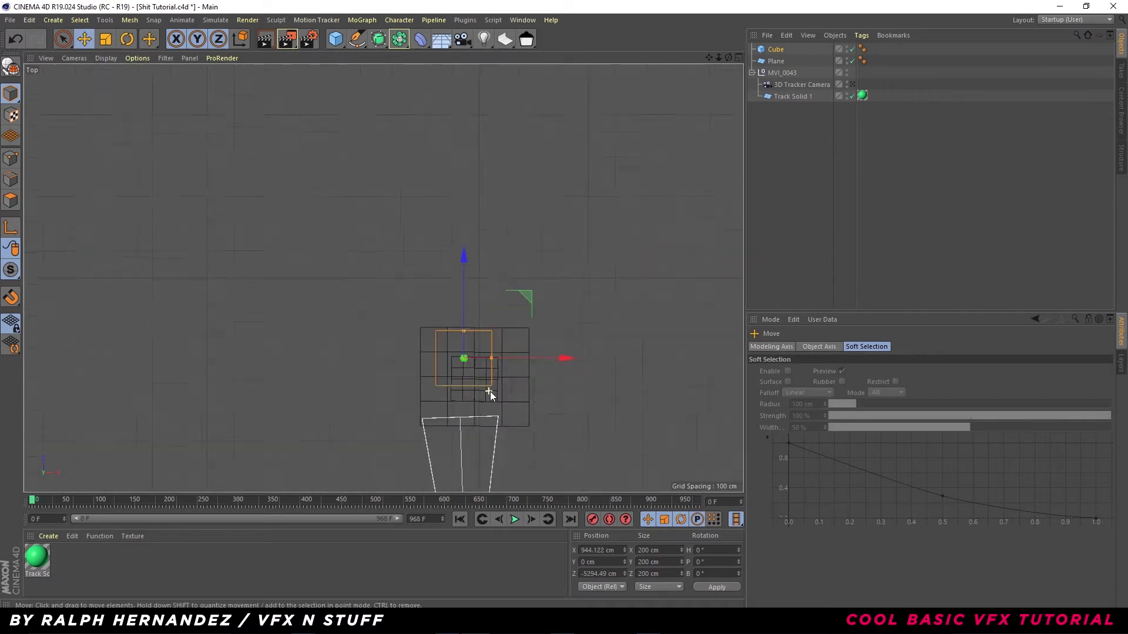
{"action": "scroll", "coordinate": [491, 393], "scroll_direction": "up", "scroll_amount": 4}
{"action": "left_click_drag", "start_coordinate": [524, 359], "coordinate": [560, 362]}
In the Front view, lower the cube onto the plane.
{"action": "middle_click", "coordinate": [541, 353]}
{"action": "middle_click", "coordinate": [445, 311]}
{"action": "left_click_drag", "start_coordinate": [452, 79], "coordinate": [452, 203]}
In the Right view, scale the cube to 86.564 cm and tilt it about 15°.
{"action": "middle_click", "coordinate": [444, 212]}
{"action": "middle_click", "coordinate": [266, 336]}
{"action": "key", "text": "t"}
{"action": "left_click_drag", "start_coordinate": [566, 267], "coordinate": [509, 255]}
{"action": "key", "text": "r"}
{"action": "left_click_drag", "start_coordinate": [401, 113], "coordinate": [416, 171]}
{"action": "key", "text": "r"}
{"action": "left_click_drag", "start_coordinate": [482, 315], "coordinate": [484, 314]}
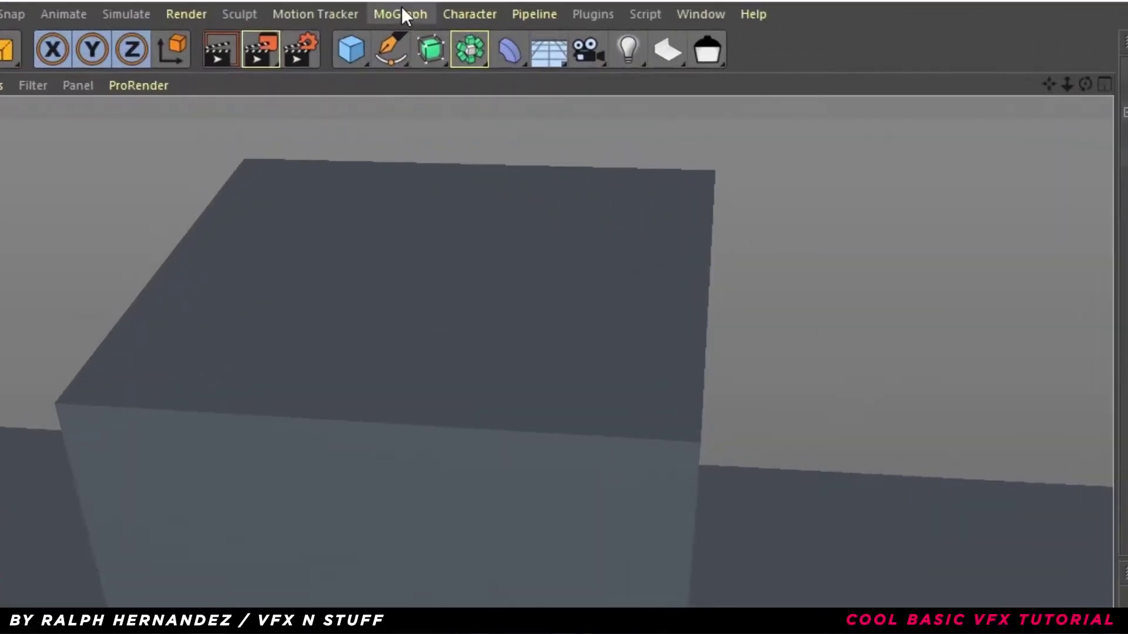
Add a MoGraph Voronoi Fracture object and make the Cube its child.
{"action": "left_click", "coordinate": [403, 14]}
{"action": "left_click", "coordinate": [433, 319]}
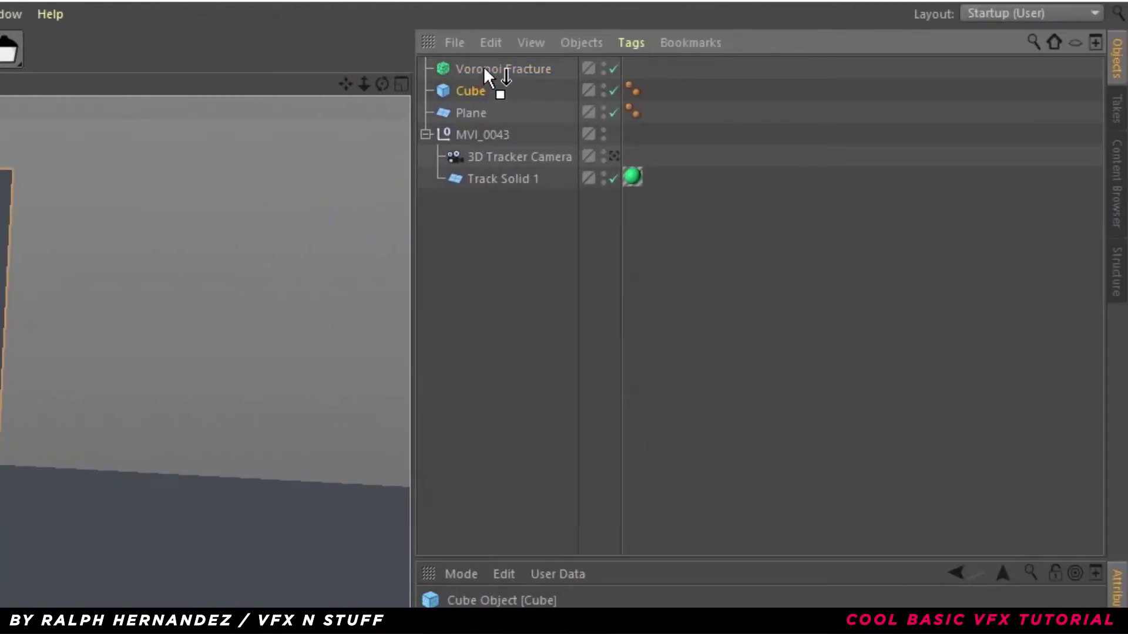
{"action": "left_click_drag", "start_coordinate": [484, 66], "coordinate": [484, 68]}
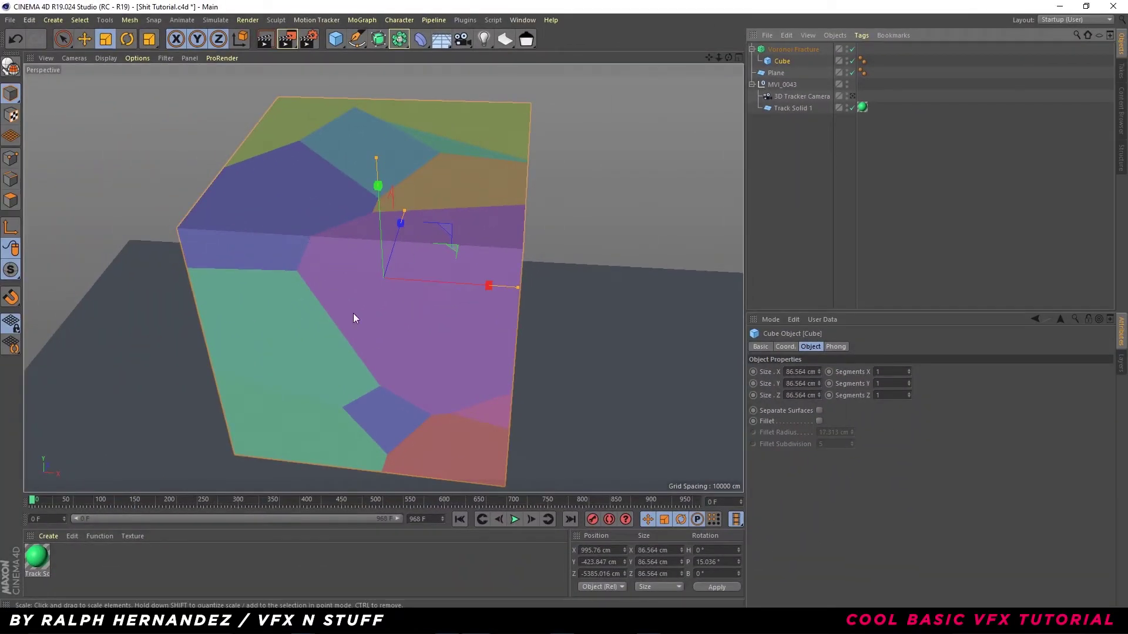
Give the Plane a Collider Body tag.
{"action": "left_click", "coordinate": [779, 73]}
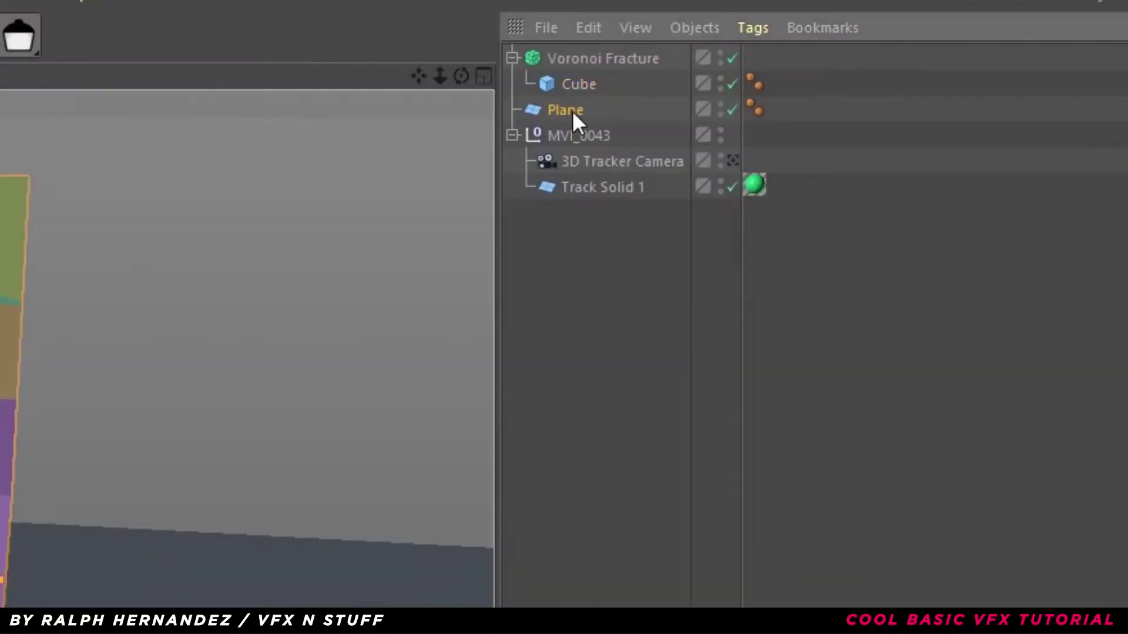
{"action": "right_click", "coordinate": [778, 73]}
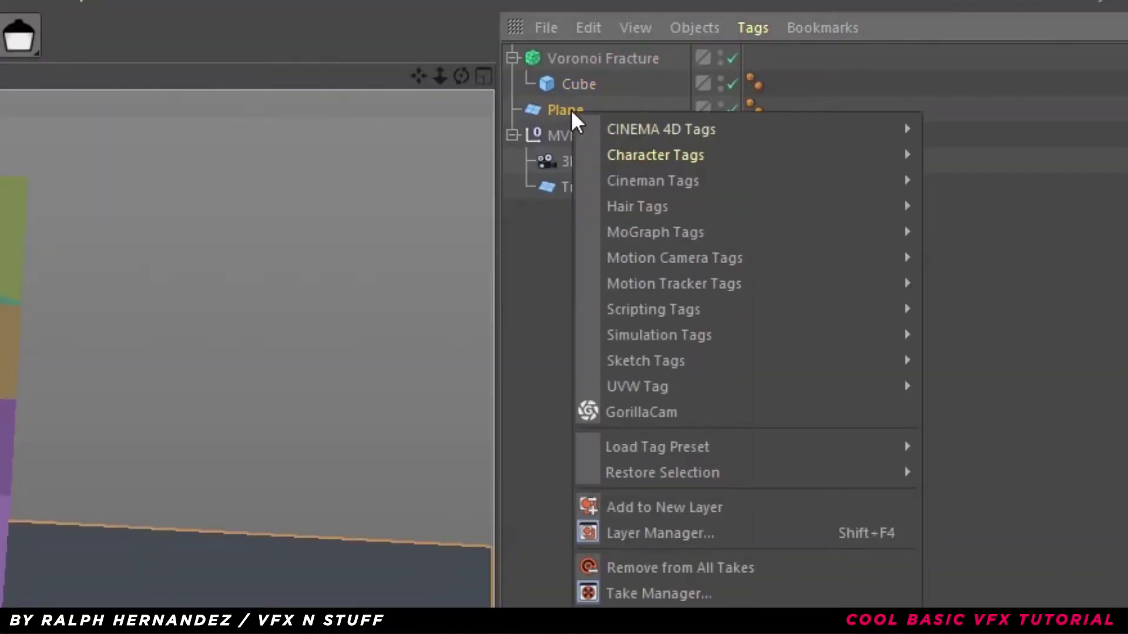
{"action": "mouse_move", "coordinate": [679, 344]}
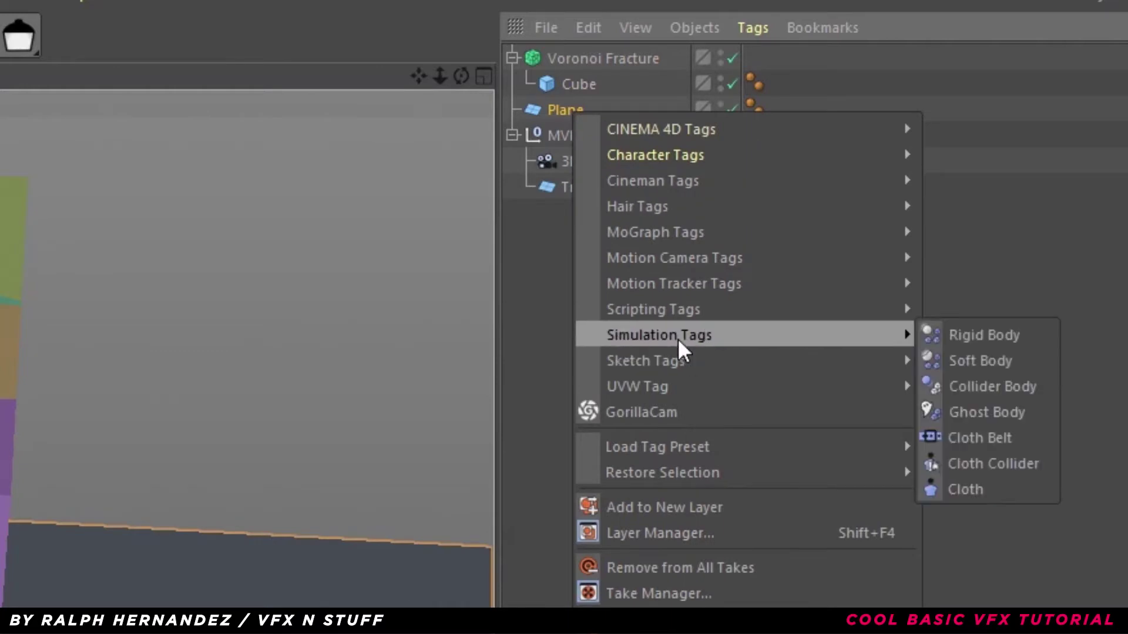
{"action": "left_click", "coordinate": [988, 385]}
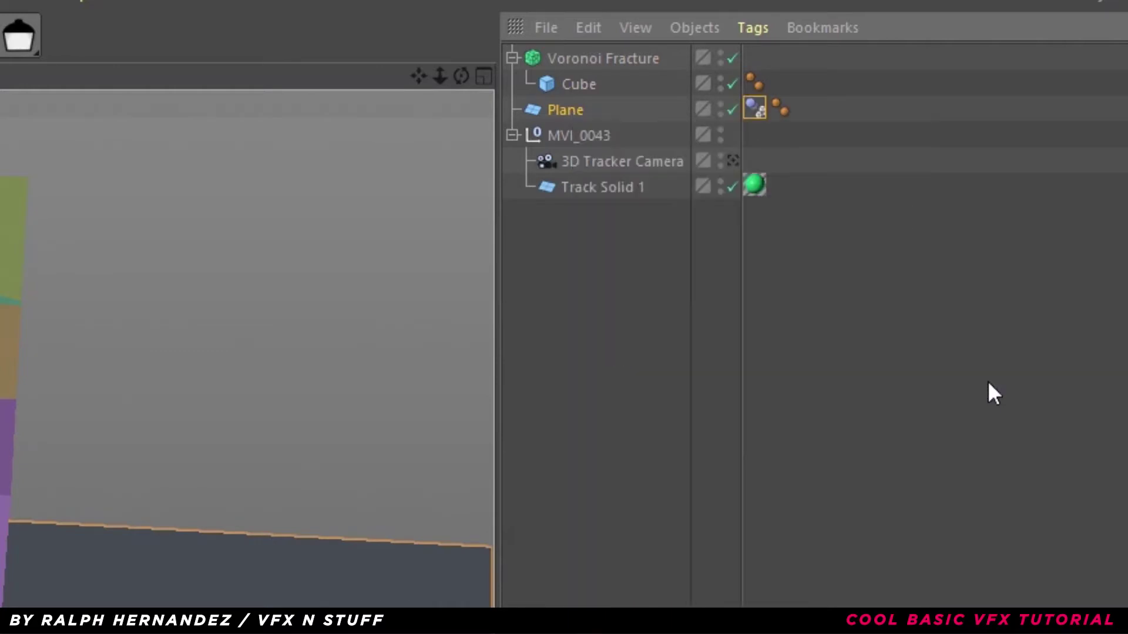
Give the Voronoi Fracture object a Rigid Body tag.
{"action": "left_click", "coordinate": [598, 60]}
{"action": "right_click", "coordinate": [598, 60]}
{"action": "mouse_move", "coordinate": [707, 291]}
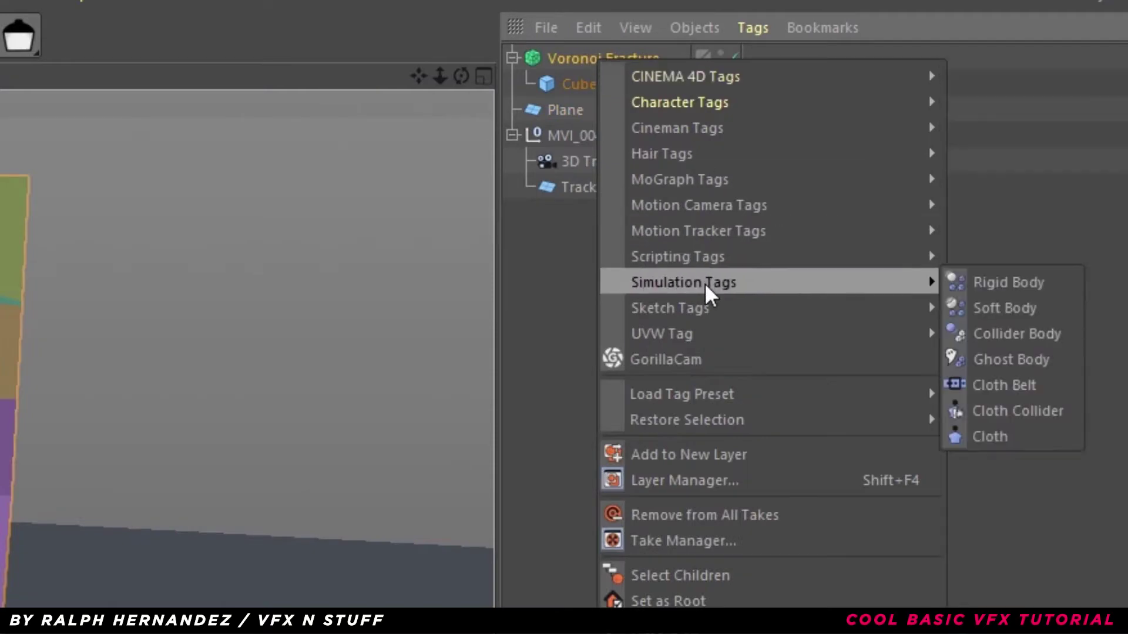
{"action": "left_click", "coordinate": [957, 285]}
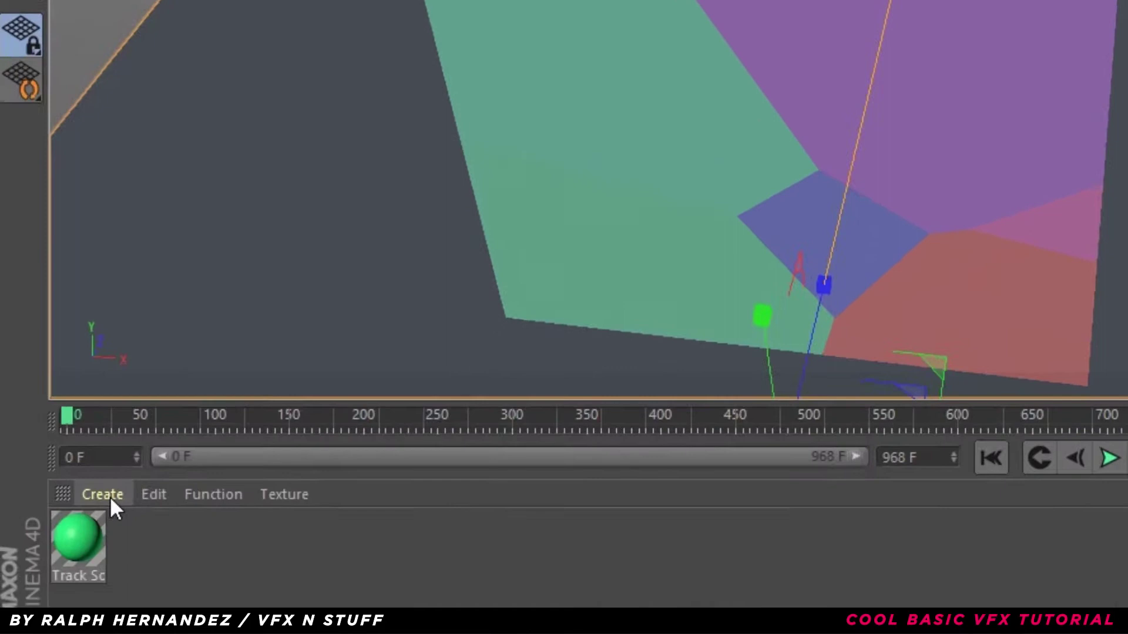
Create a new material named Mat and turn off its Reflectance.
{"action": "left_click", "coordinate": [51, 537]}
{"action": "left_click", "coordinate": [142, 279]}
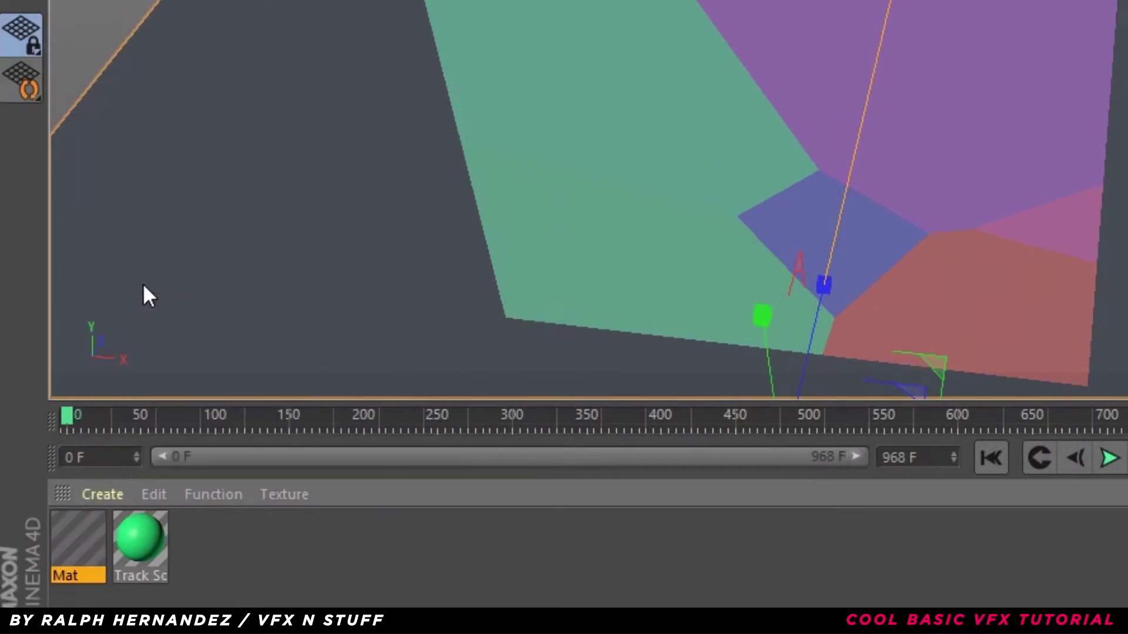
{"action": "double_click", "coordinate": [80, 531]}
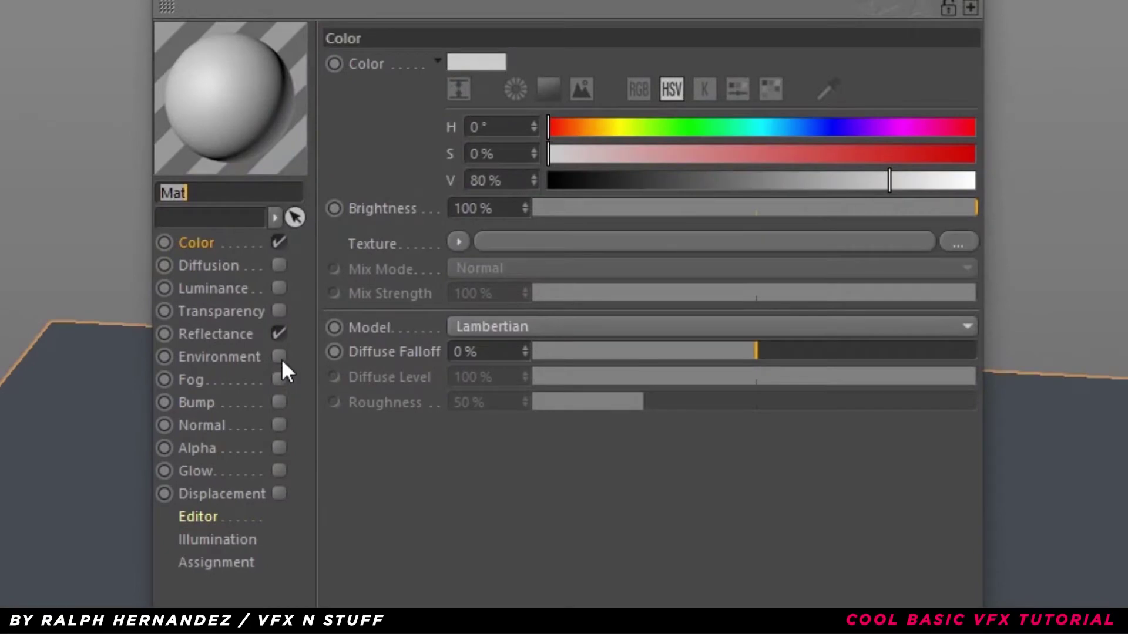
{"action": "left_click", "coordinate": [279, 334]}
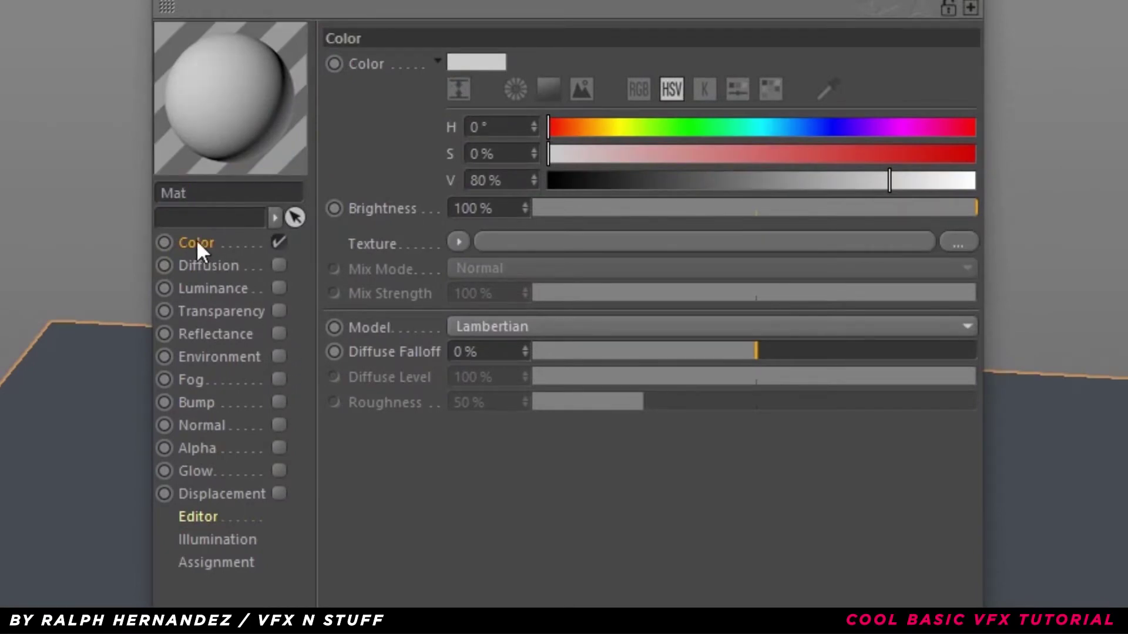
Load the MVI_0043.MOV footage as Mat's Color texture.
{"action": "left_click", "coordinate": [452, 242]}
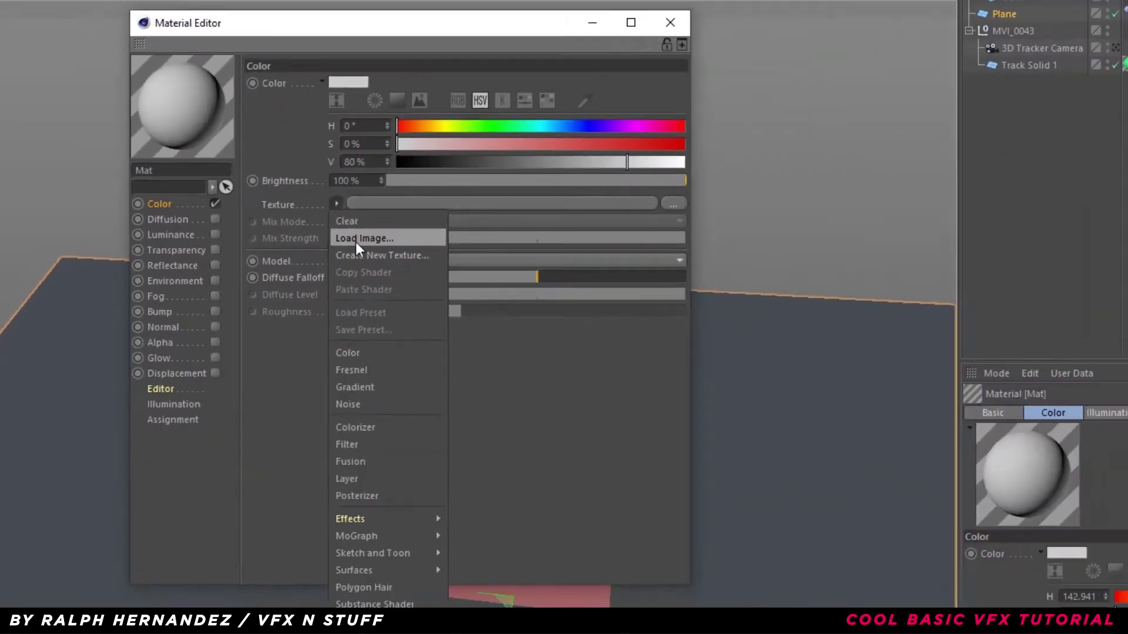
{"action": "left_click", "coordinate": [498, 294]}
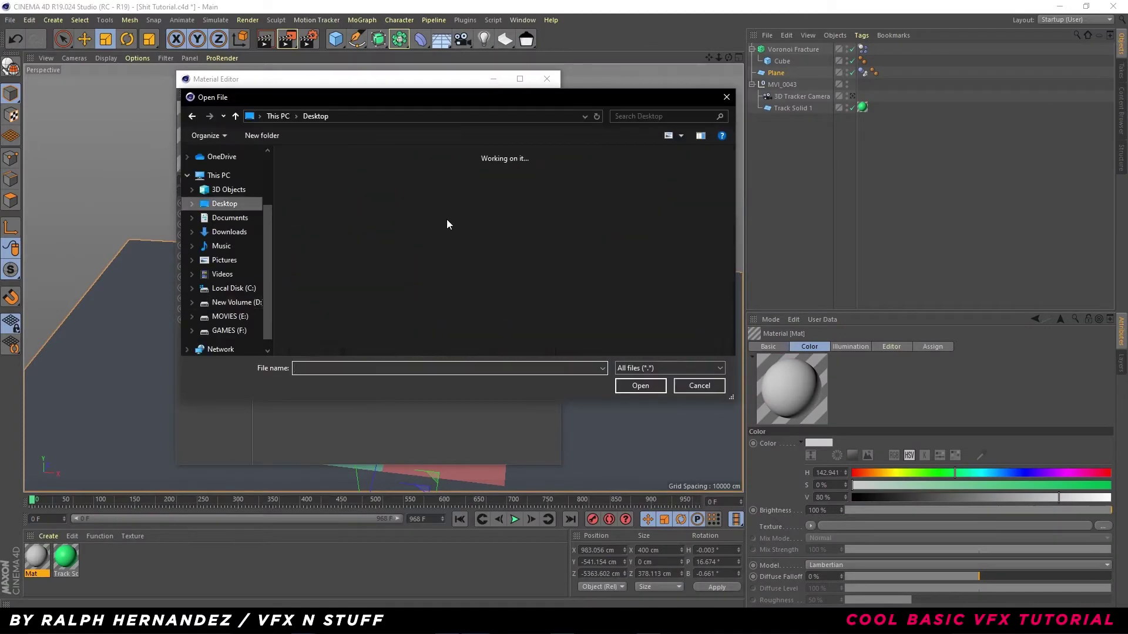
{"action": "scroll", "coordinate": [498, 246], "scroll_direction": "down", "scroll_amount": 10}
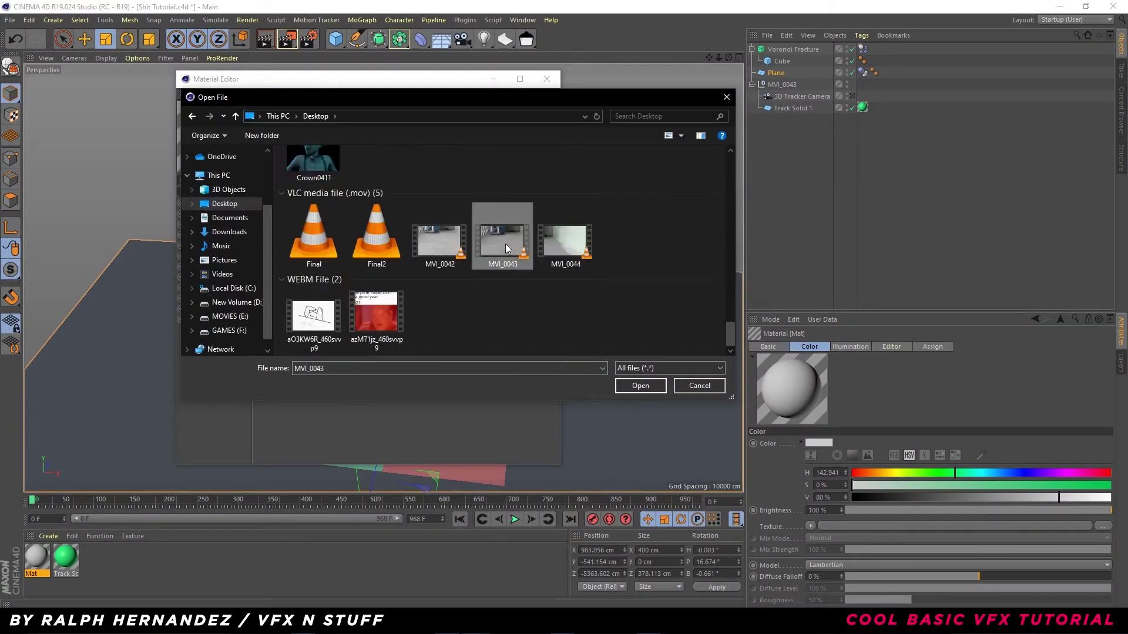
{"action": "double_click", "coordinate": [502, 245]}
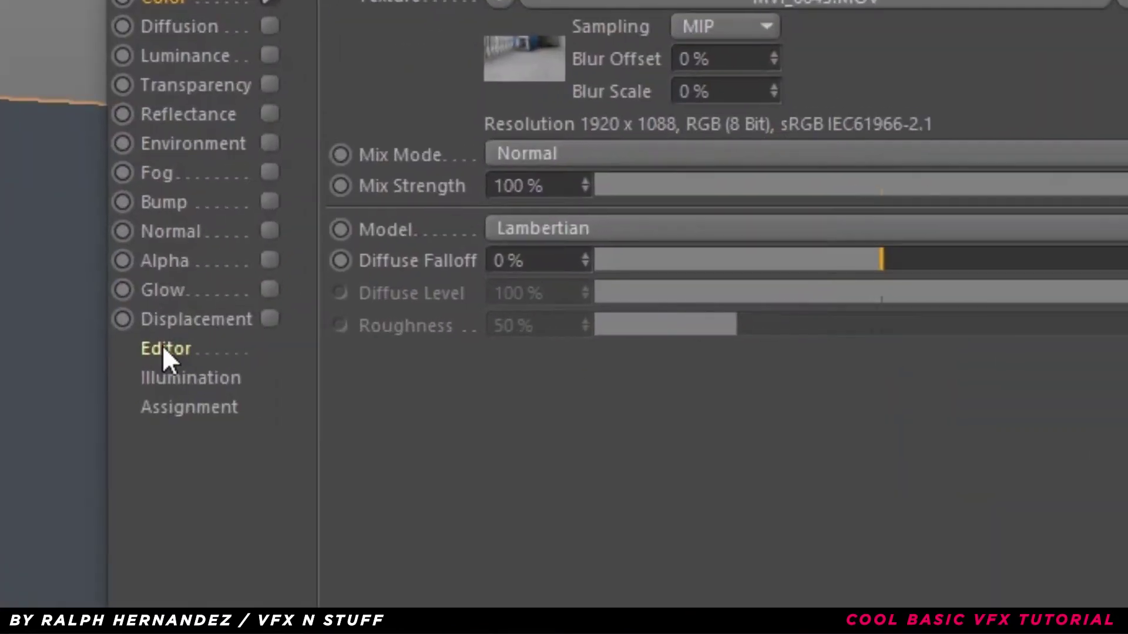
{"action": "left_click", "coordinate": [197, 330]}
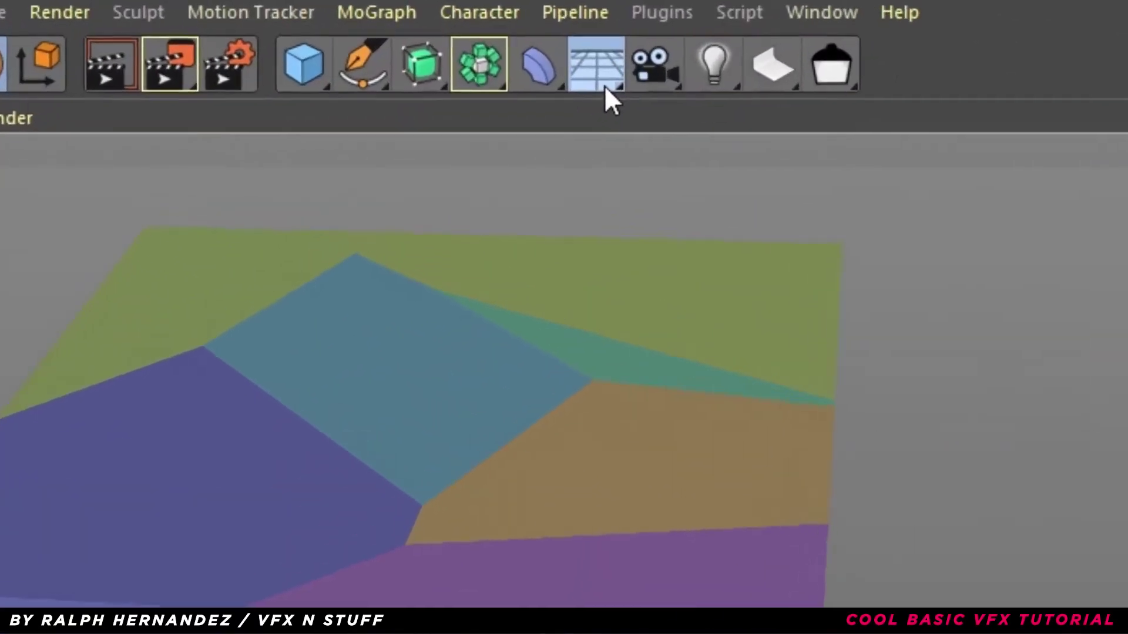
Add a Background with the Mat material, view through the 3D Tracker Camera, and play the simulation.
{"action": "left_click", "coordinate": [443, 44]}
{"action": "left_click", "coordinate": [712, 347]}
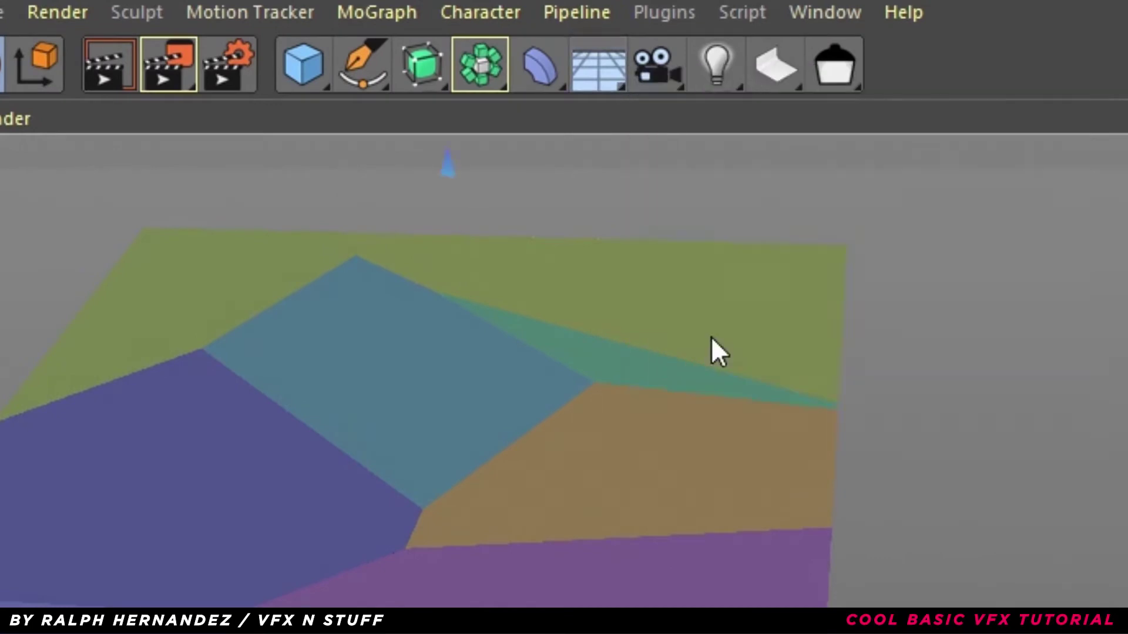
{"action": "left_click_drag", "start_coordinate": [106, 488], "coordinate": [625, 99]}
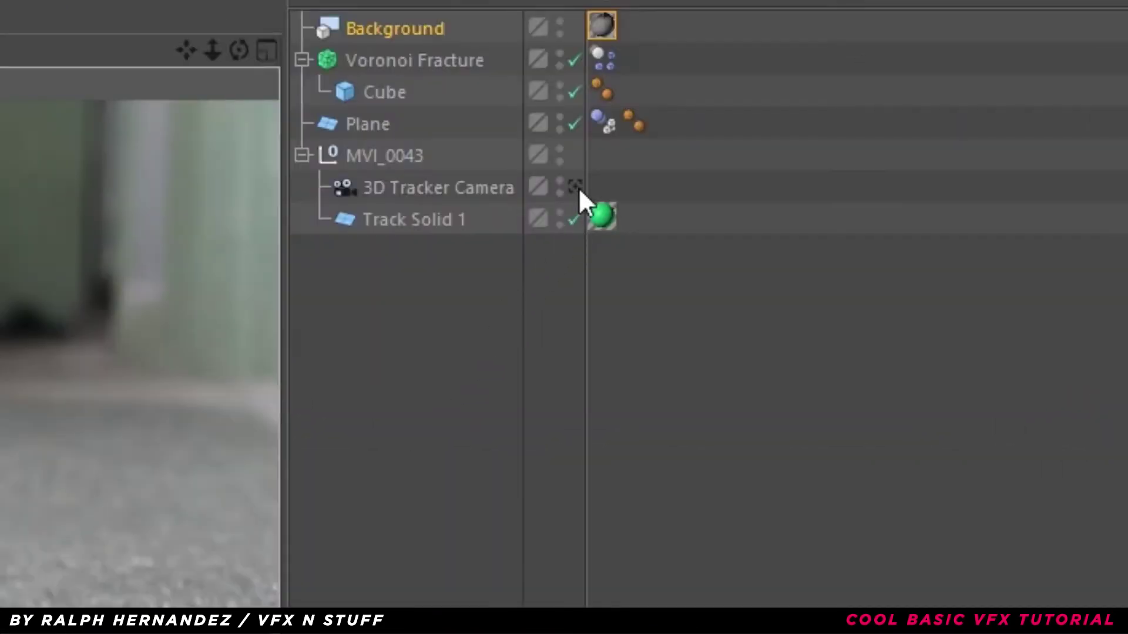
{"action": "left_click", "coordinate": [578, 188]}
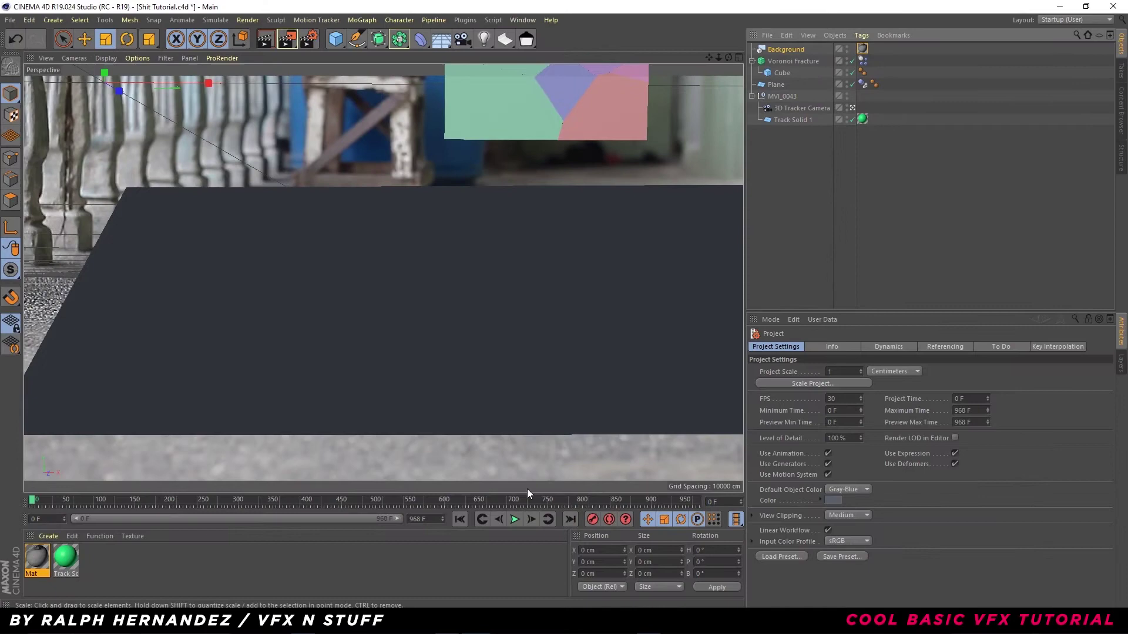
{"action": "left_click", "coordinate": [515, 519]}
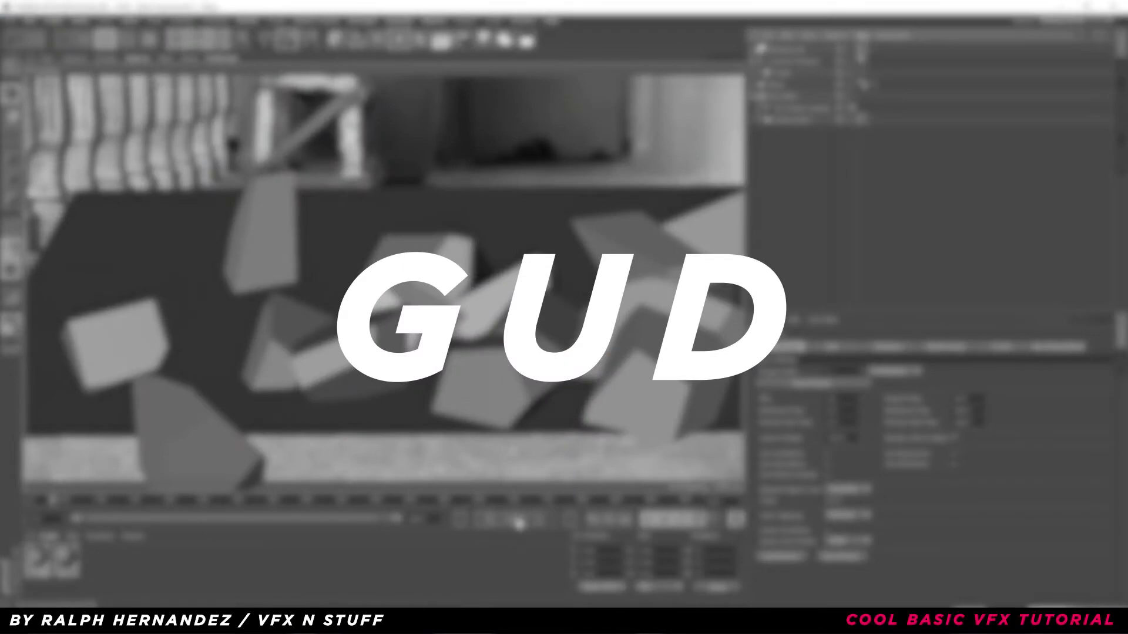
Stop playback, maximise the Right view and rotate the Plane to lie flat.
{"action": "left_click", "coordinate": [514, 519]}
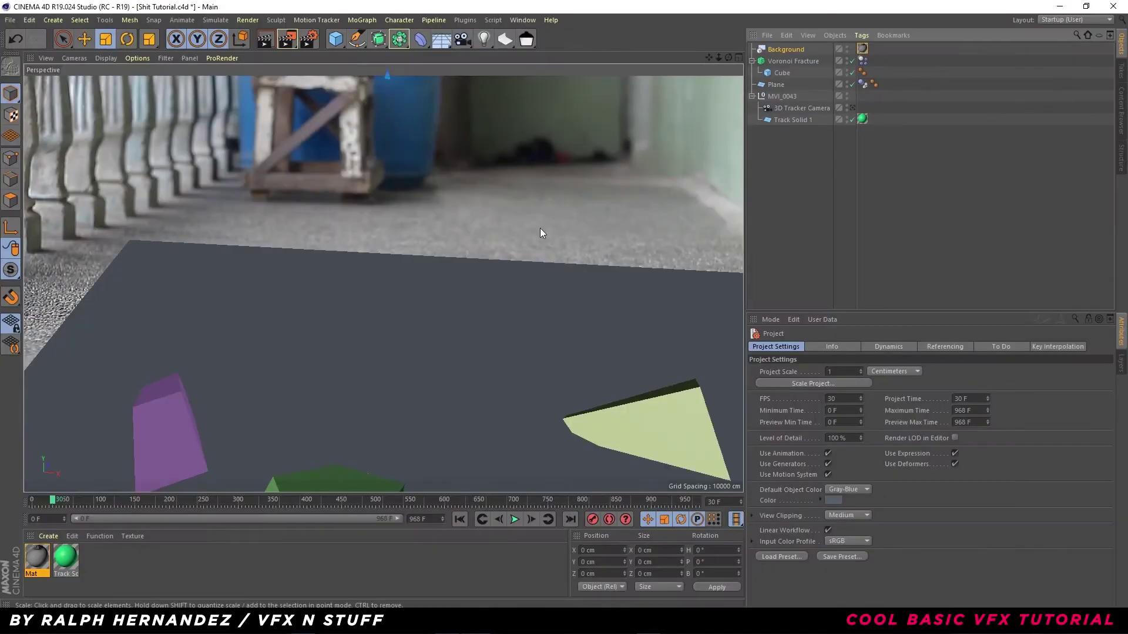
{"action": "middle_click", "coordinate": [541, 228]}
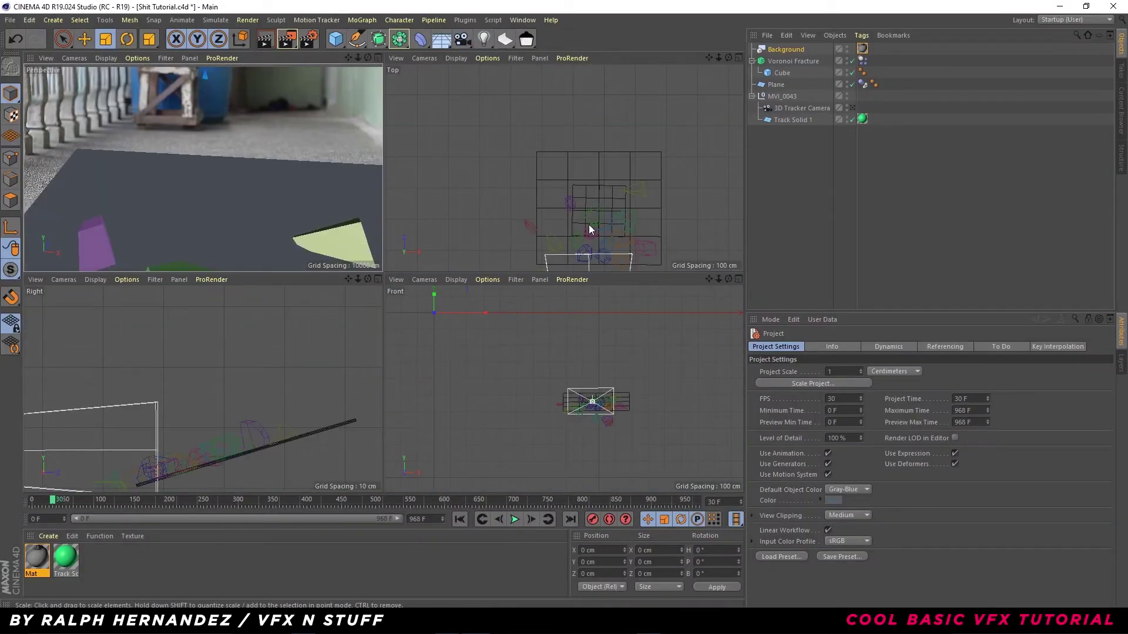
{"action": "middle_click", "coordinate": [277, 431]}
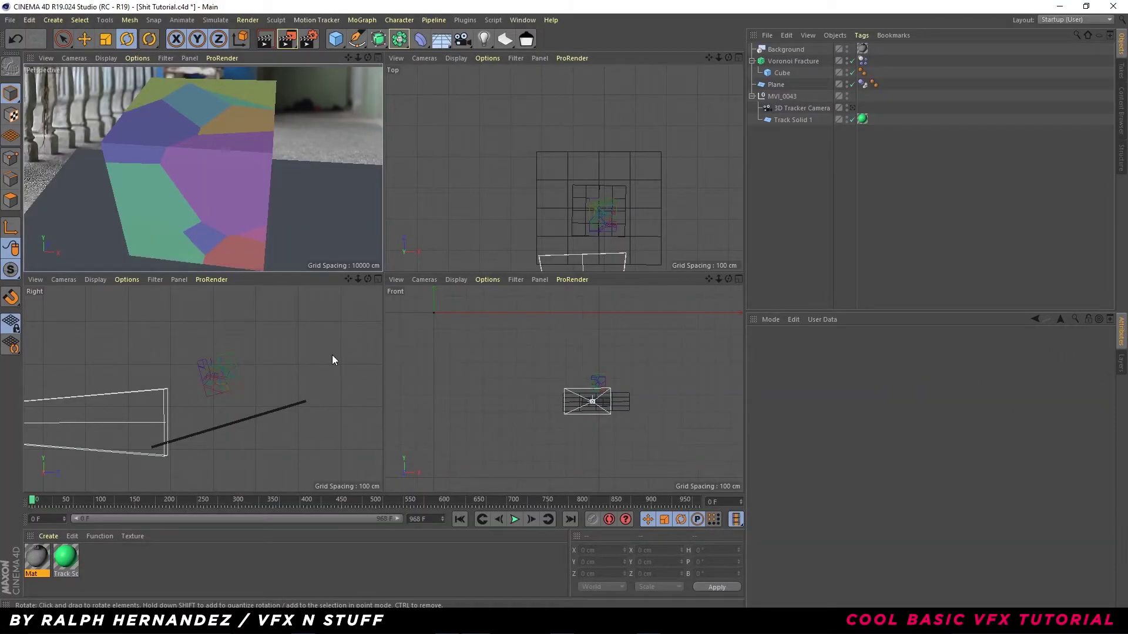
{"action": "middle_click", "coordinate": [332, 356]}
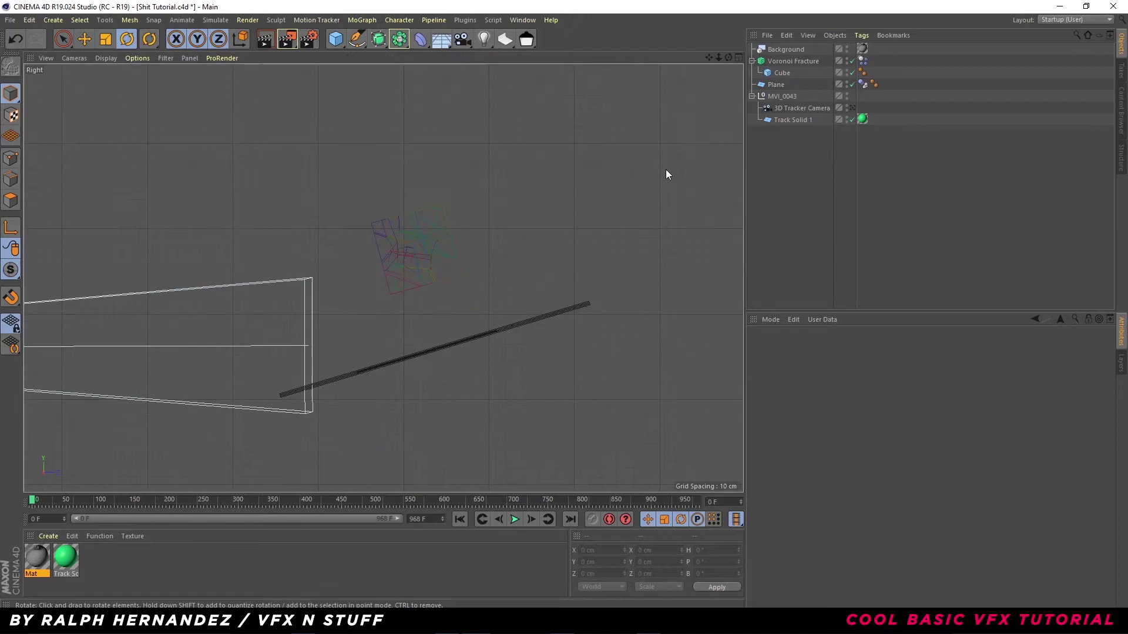
{"action": "left_click", "coordinate": [775, 85]}
{"action": "left_click_drag", "start_coordinate": [493, 376], "coordinate": [482, 389]}
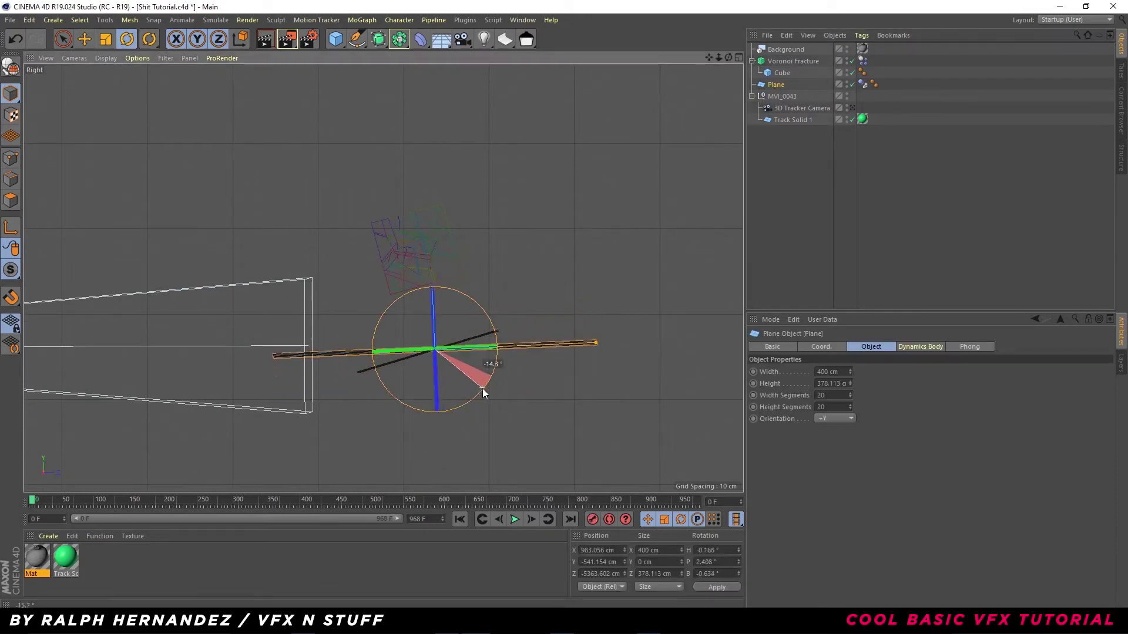
Tilt the Plane about 7 degrees, raise it, and return to the multi-view layout.
{"action": "key", "text": "e"}
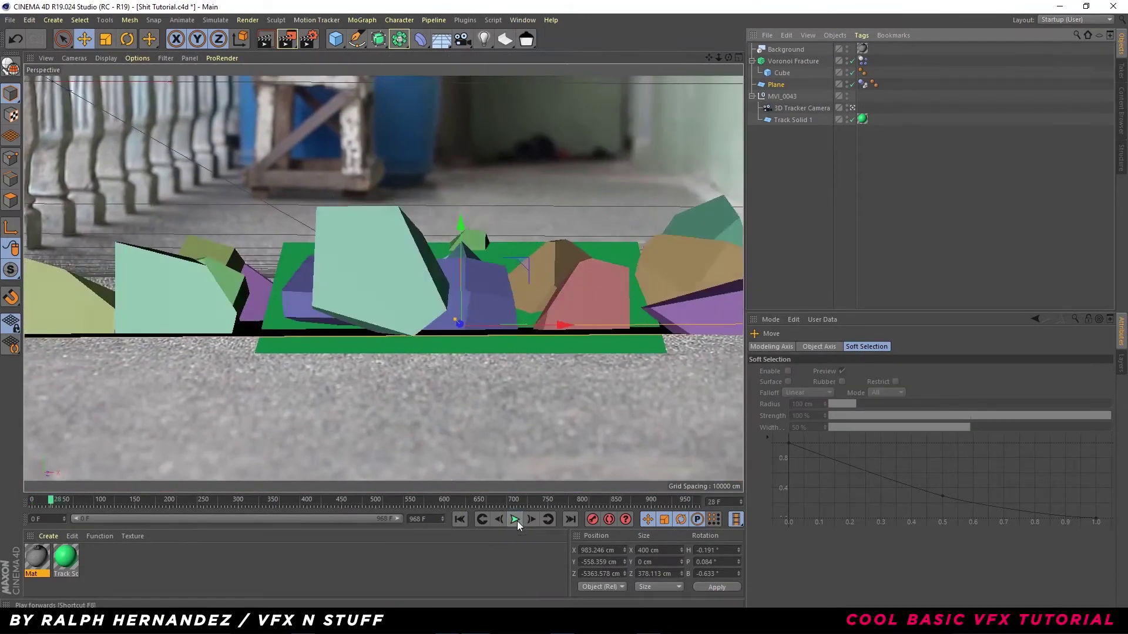
{"action": "key", "text": "r"}
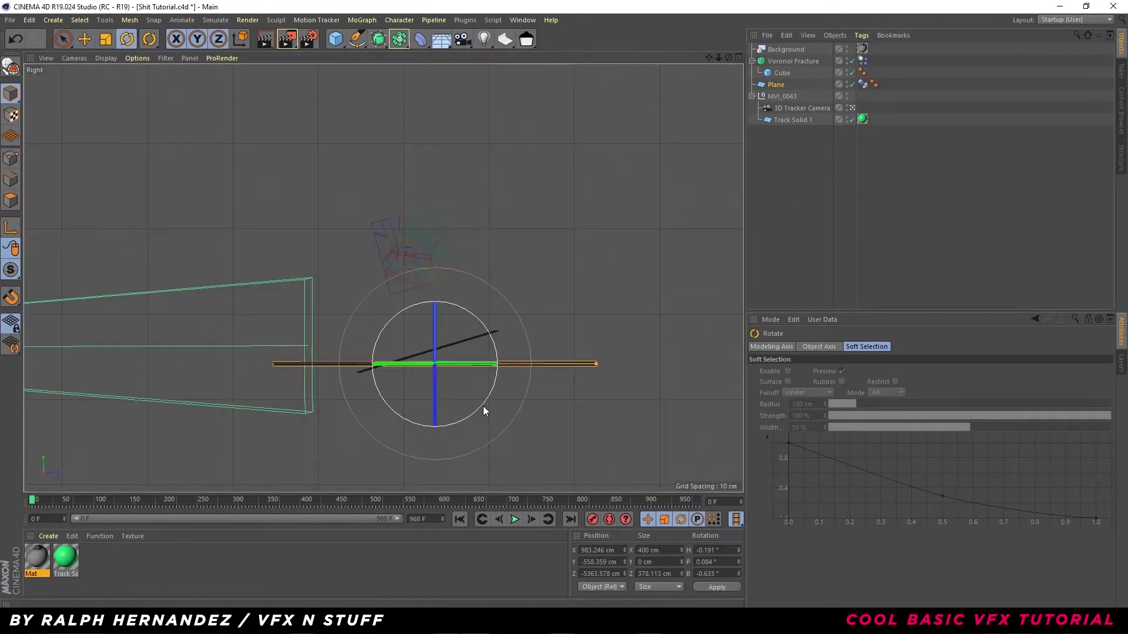
{"action": "mouse_move", "coordinate": [483, 407]}
{"action": "left_mouse_down"}
{"action": "mouse_move", "coordinate": [488, 380]}
{"action": "mouse_move", "coordinate": [487, 394]}
{"action": "left_mouse_up"}
{"action": "key", "text": "e"}
{"action": "left_click_drag", "start_coordinate": [423, 269], "coordinate": [421, 257]}
{"action": "middle_click", "coordinate": [416, 257]}
{"action": "middle_click", "coordinate": [352, 241]}
Scale the Plane up to about 861 × 814 cm and replay the simulation from the start.
{"action": "left_click", "coordinate": [515, 519]}
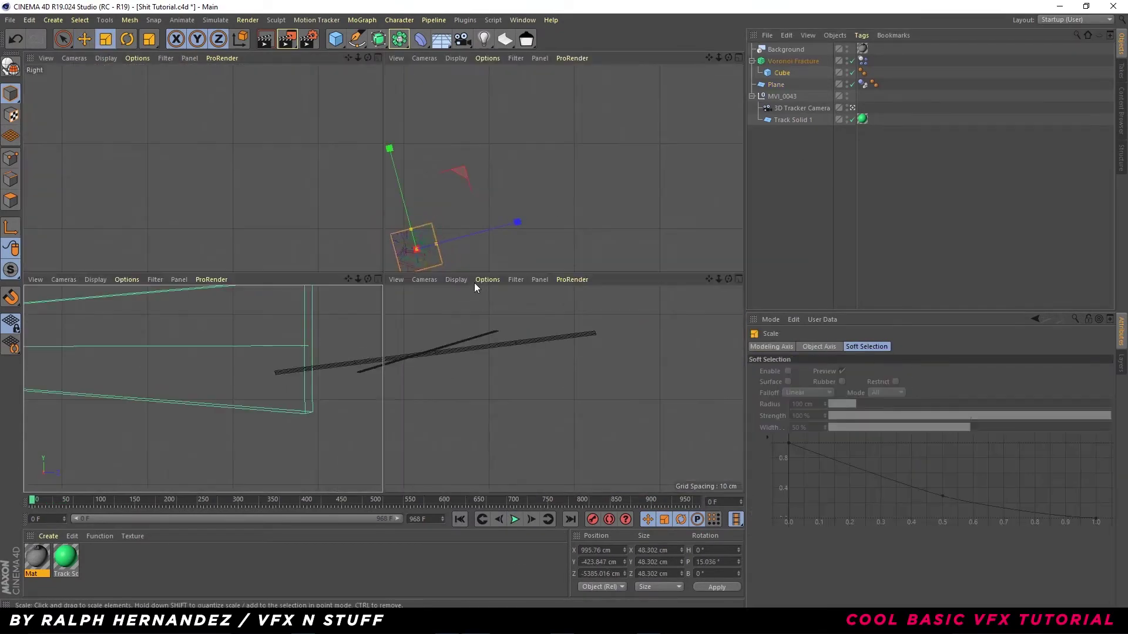
{"action": "left_click_drag", "start_coordinate": [474, 283], "coordinate": [555, 301]}
{"action": "key", "text": "F1"}
{"action": "left_click", "coordinate": [515, 520]}
{"action": "left_click", "coordinate": [515, 520]}
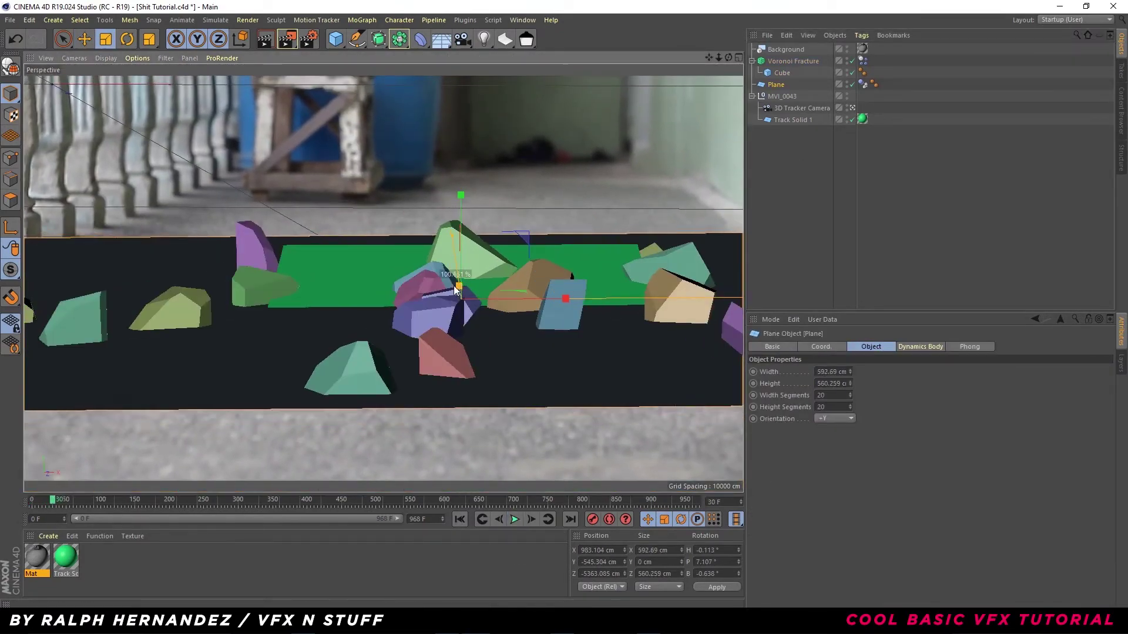
{"action": "left_click_drag", "start_coordinate": [455, 289], "coordinate": [454, 283]}
{"action": "left_click", "coordinate": [460, 519]}
{"action": "left_click", "coordinate": [516, 520]}
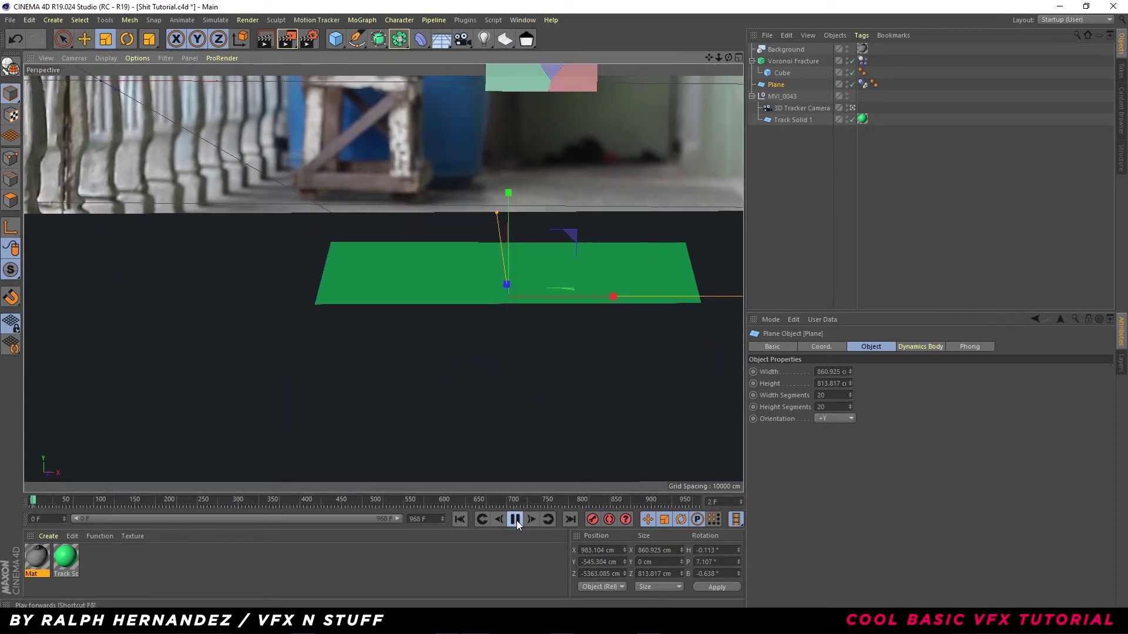
Open the Voronoi Fracture's Dynamics Body collision settings, enter 50 and play the simulation.
{"action": "left_click", "coordinate": [791, 61]}
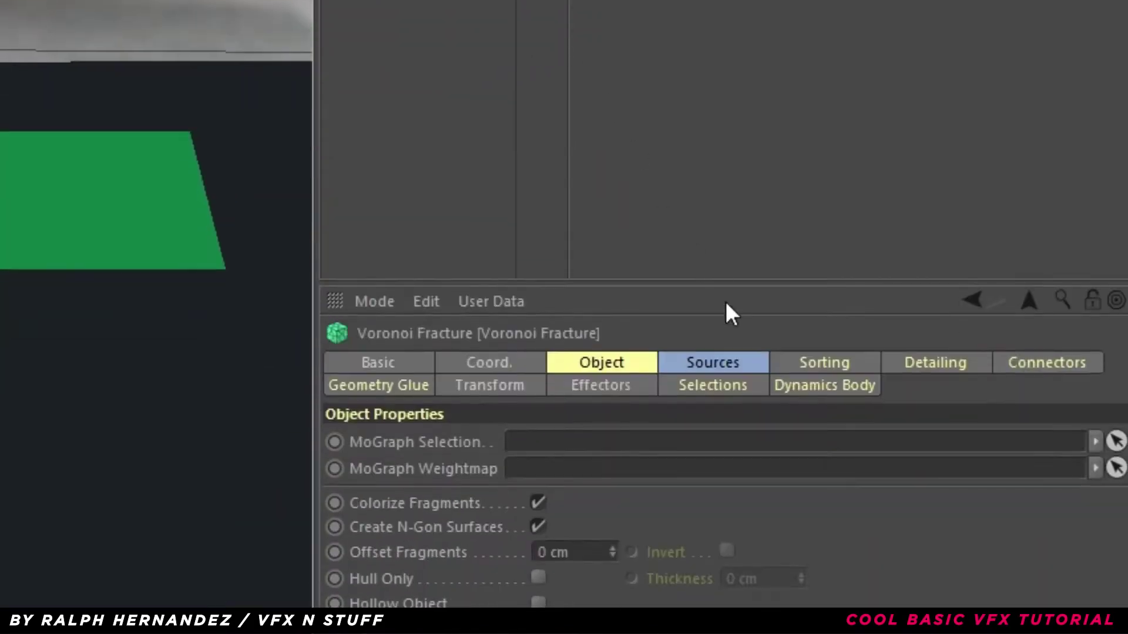
{"action": "left_click", "coordinate": [808, 391]}
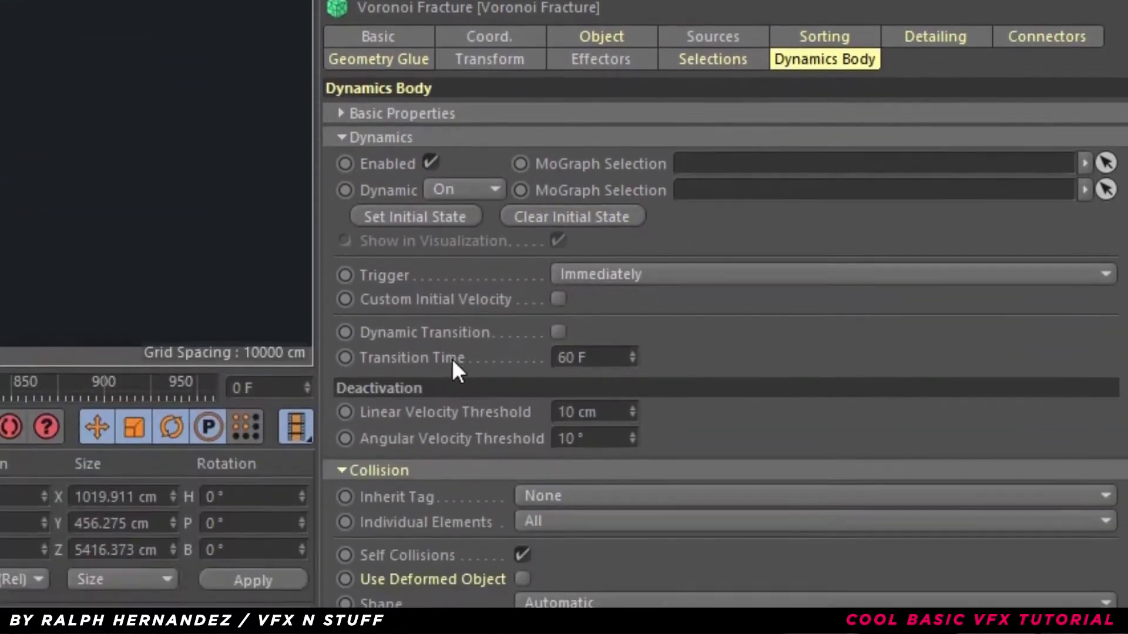
{"action": "scroll", "coordinate": [454, 376], "scroll_direction": "down", "scroll_amount": 5}
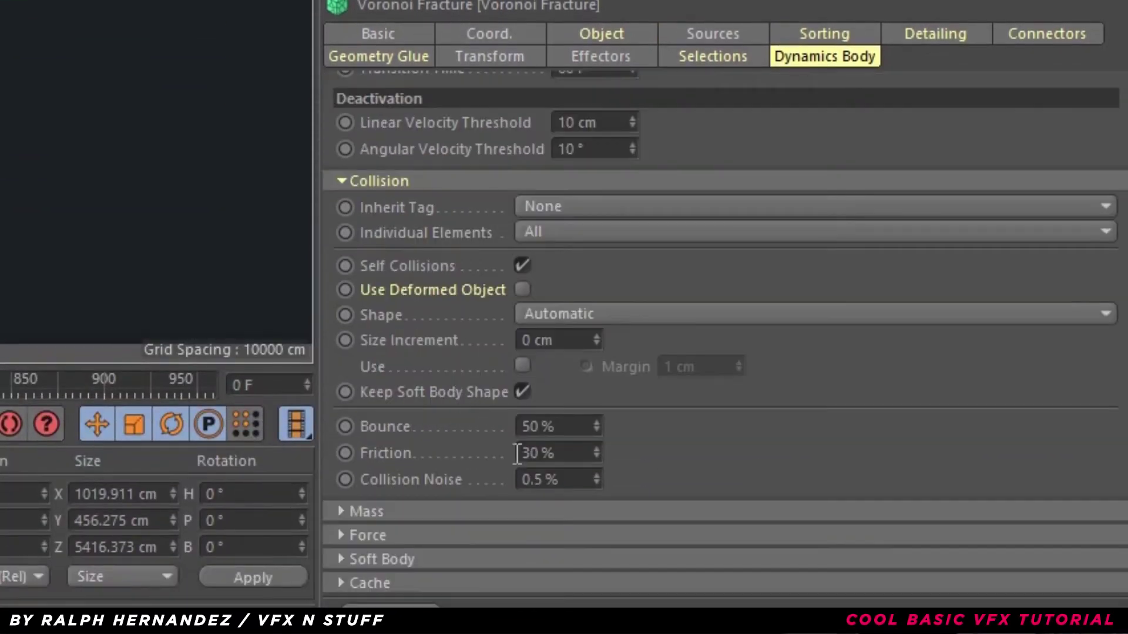
{"action": "type", "text": "50"}
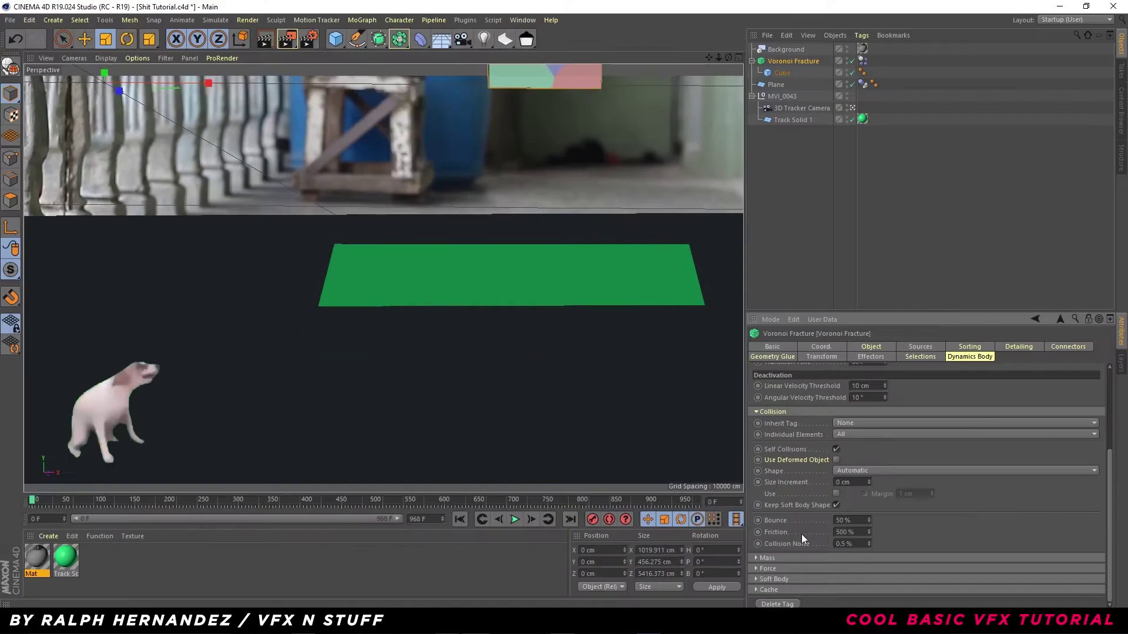
{"action": "left_click", "coordinate": [514, 519]}
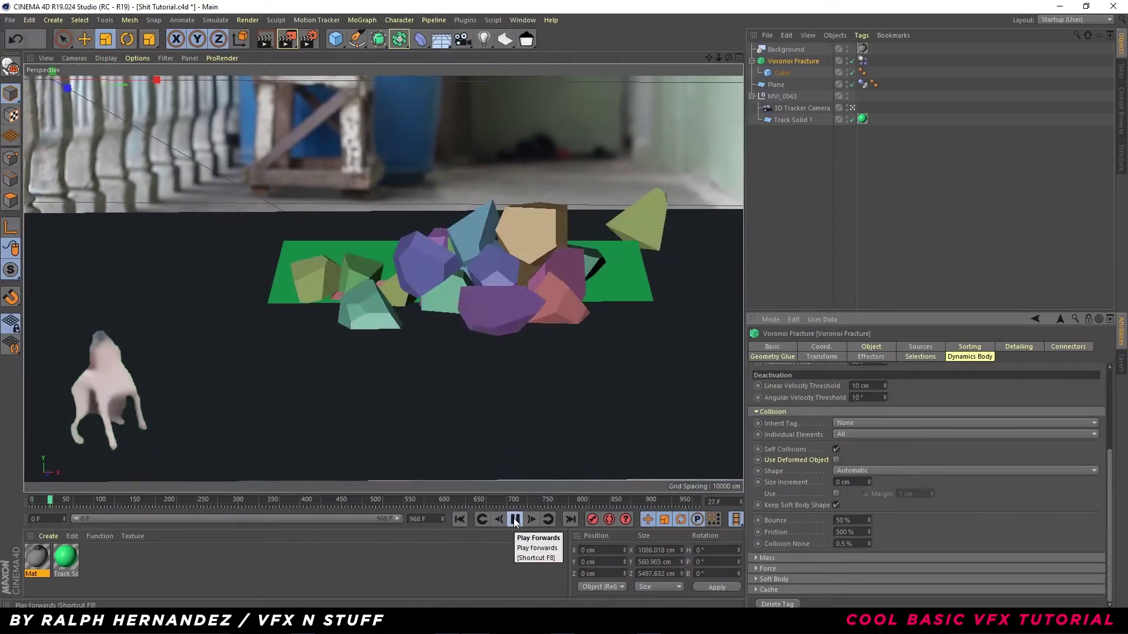
Set collision Friction to 600% and replay the simulation from frame 0 to test it.
{"action": "left_click", "coordinate": [515, 522]}
{"action": "left_click_drag", "start_coordinate": [857, 533], "coordinate": [777, 539]}
{"action": "type", "text": "600"}
{"action": "key", "text": "Return"}
{"action": "left_click", "coordinate": [456, 521]}
{"action": "left_click", "coordinate": [513, 521]}
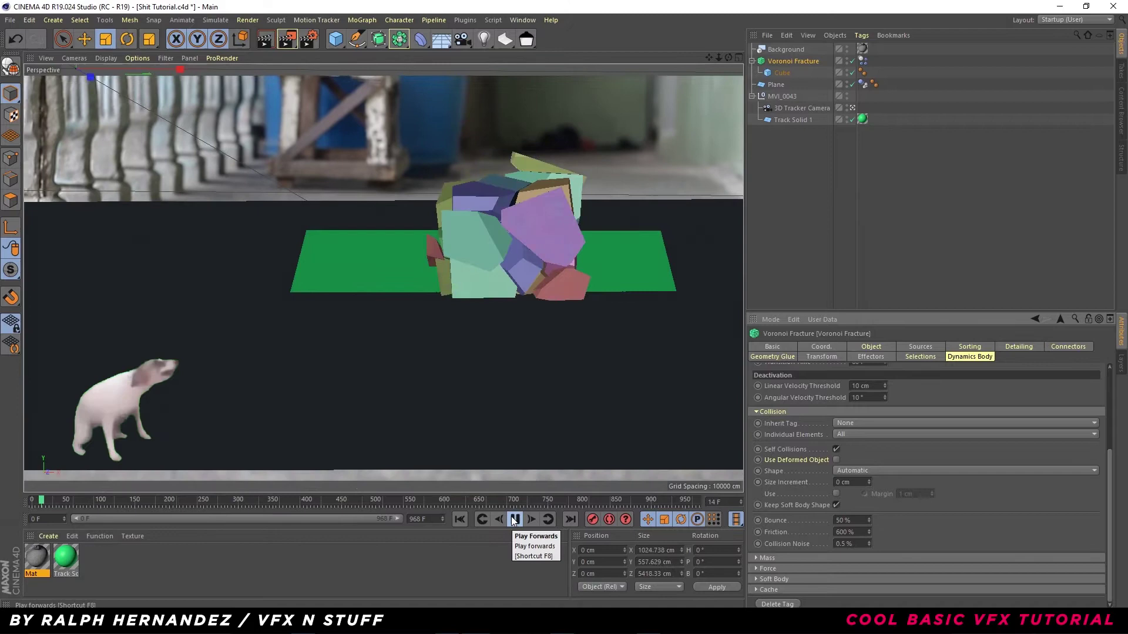
{"action": "left_click", "coordinate": [514, 520]}
{"action": "left_click", "coordinate": [460, 519]}
{"action": "left_click", "coordinate": [515, 520]}
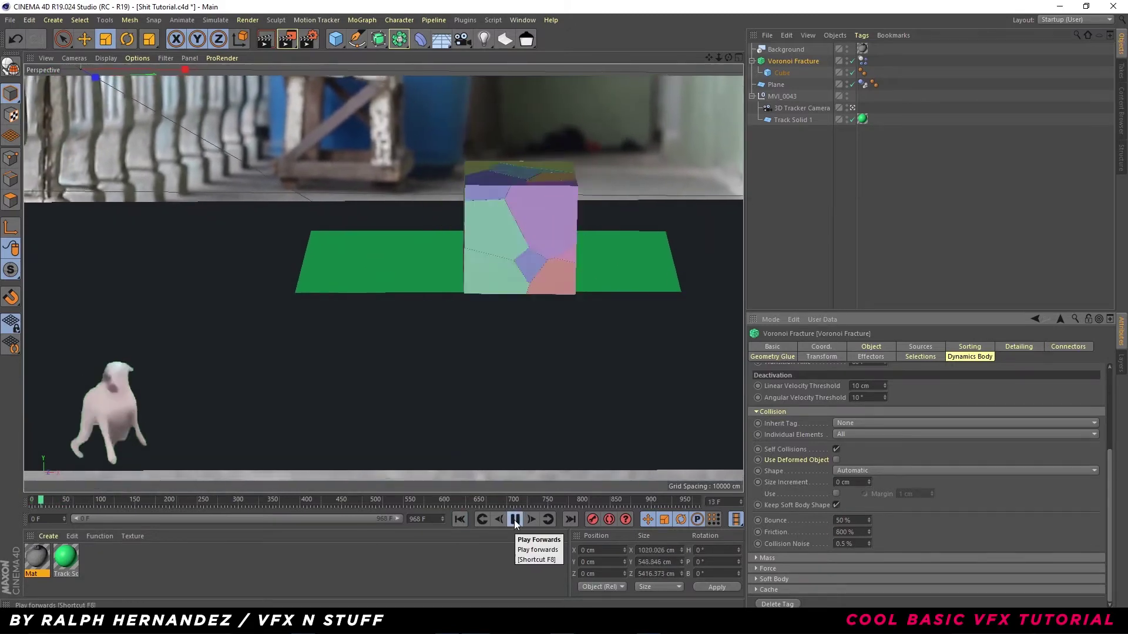
{"action": "left_click", "coordinate": [514, 519]}
{"action": "left_click", "coordinate": [459, 519]}
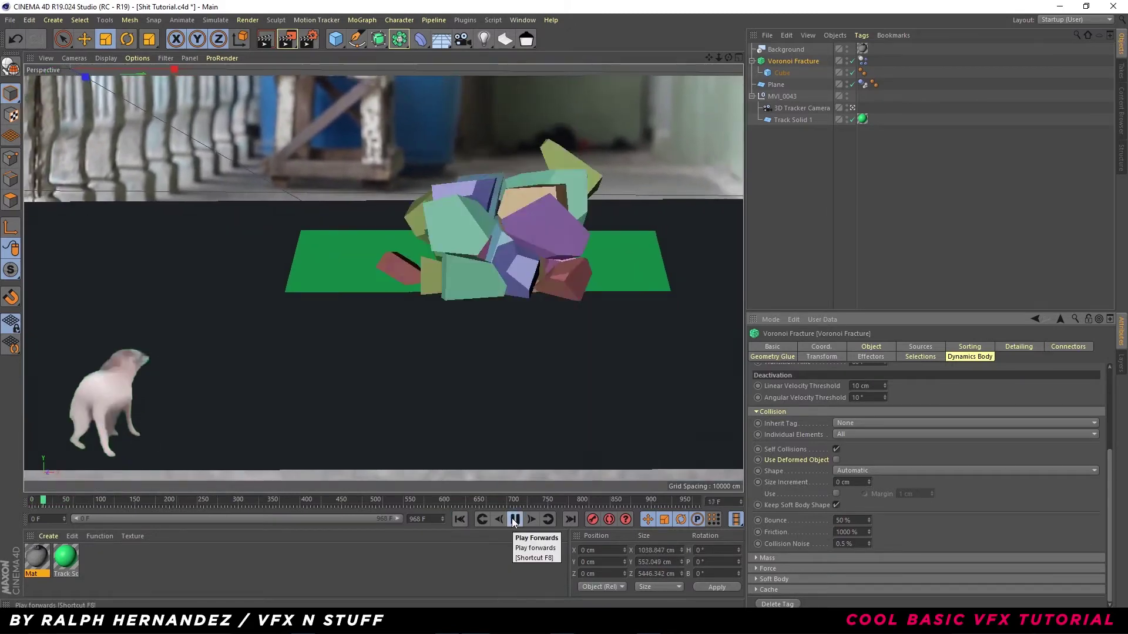
Raise Friction to 1000% and lower Bounce to 10%, then replay the simulation.
{"action": "left_click", "coordinate": [459, 519]}
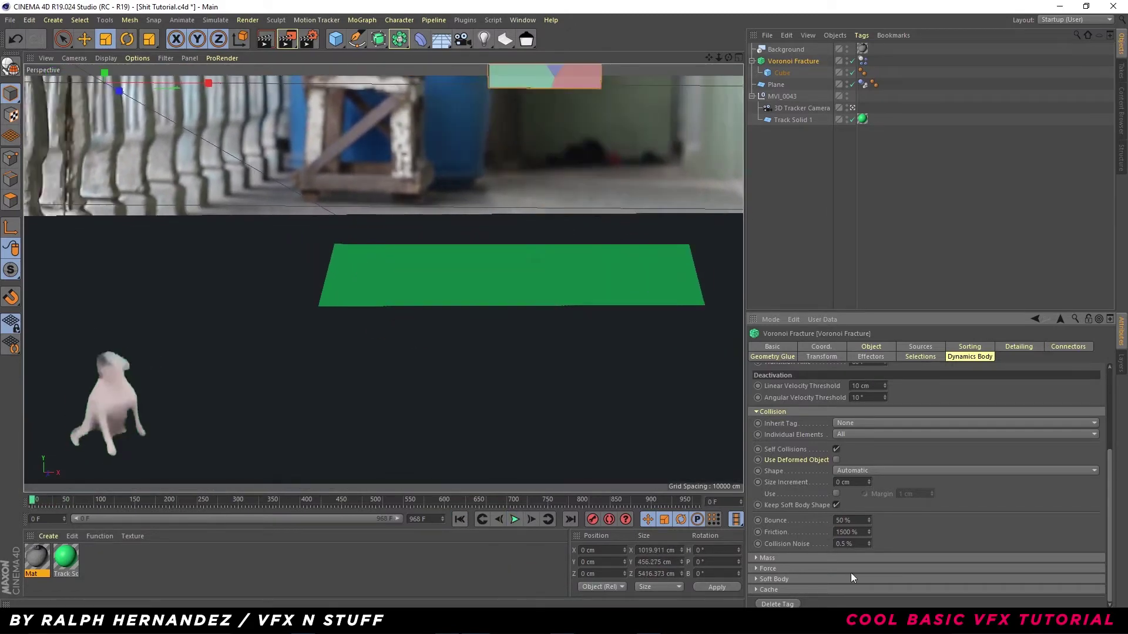
{"action": "left_click", "coordinate": [514, 520]}
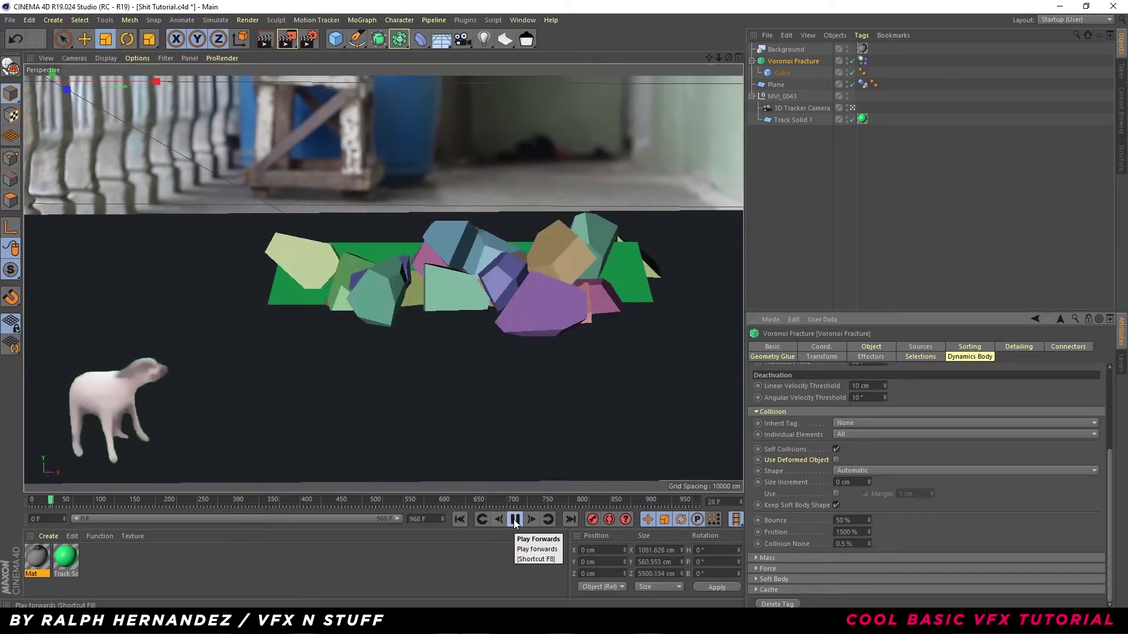
{"action": "left_click", "coordinate": [514, 519]}
{"action": "left_click", "coordinate": [459, 520]}
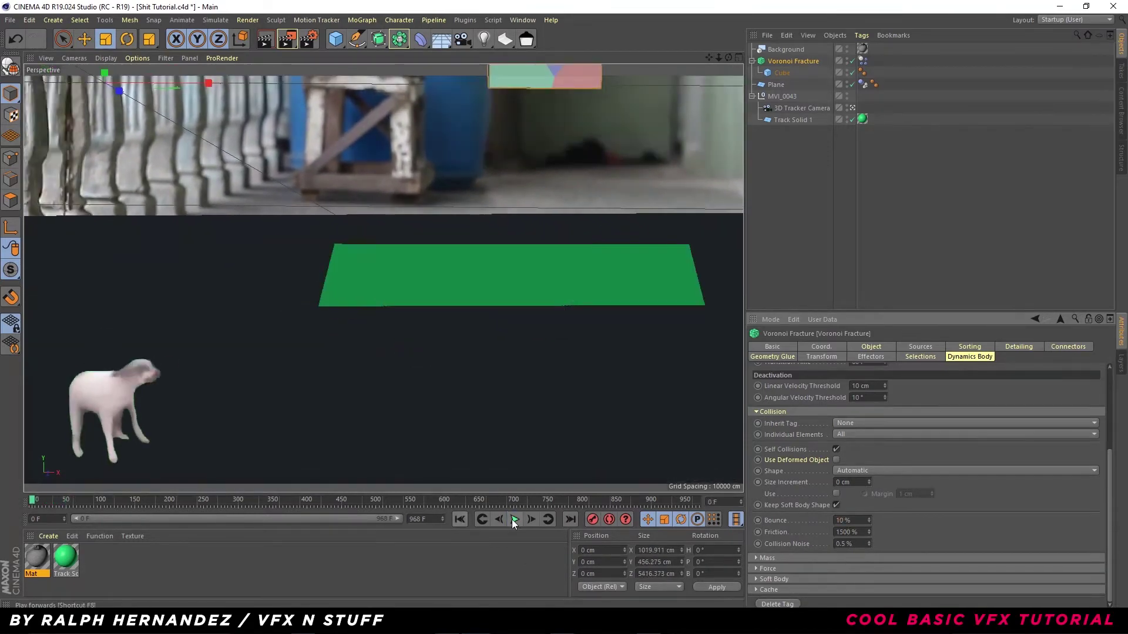
{"action": "left_click", "coordinate": [514, 519]}
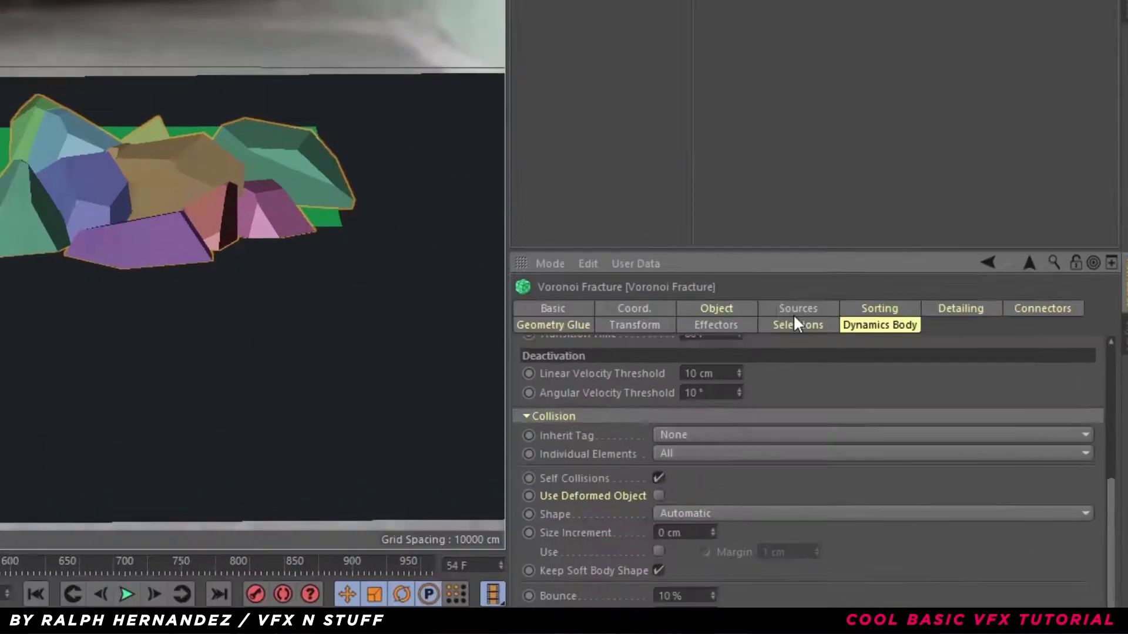
Set Point Generator - Distribution to Exponential, affecting Y and Z but not X, and play.
{"action": "left_click", "coordinate": [919, 347]}
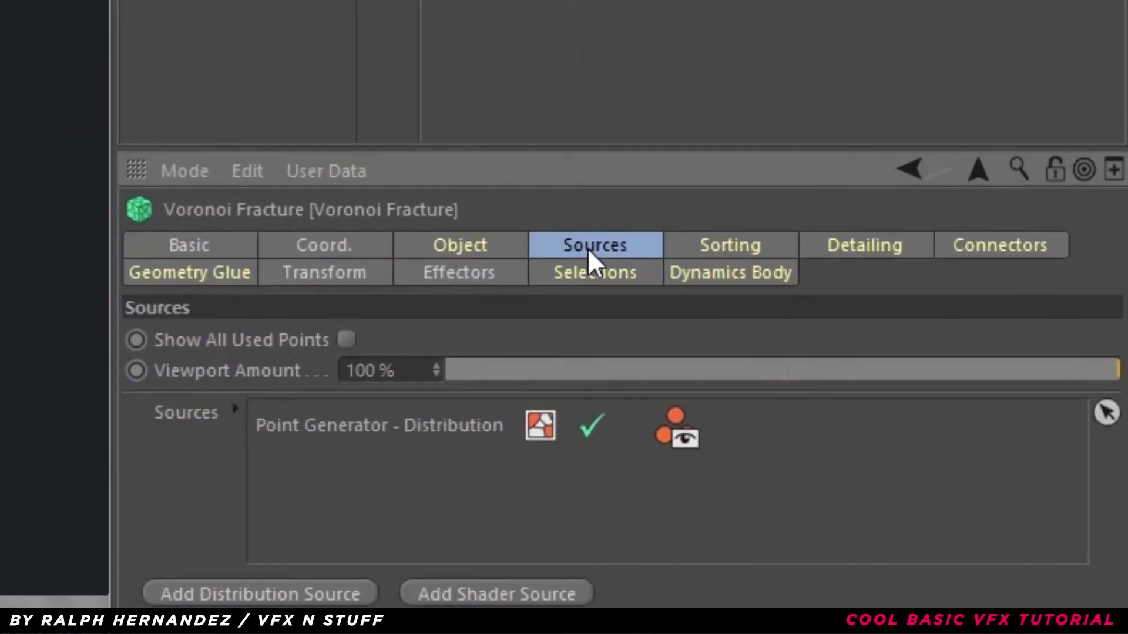
{"action": "left_click", "coordinate": [321, 429]}
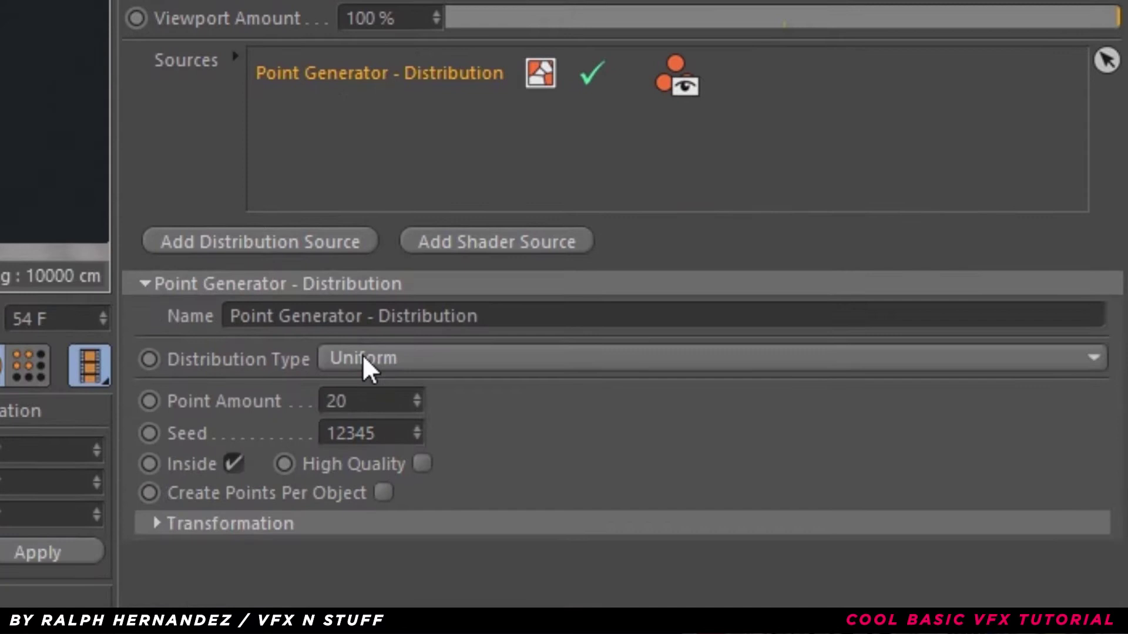
{"action": "left_click", "coordinate": [363, 358]}
{"action": "left_click", "coordinate": [370, 488]}
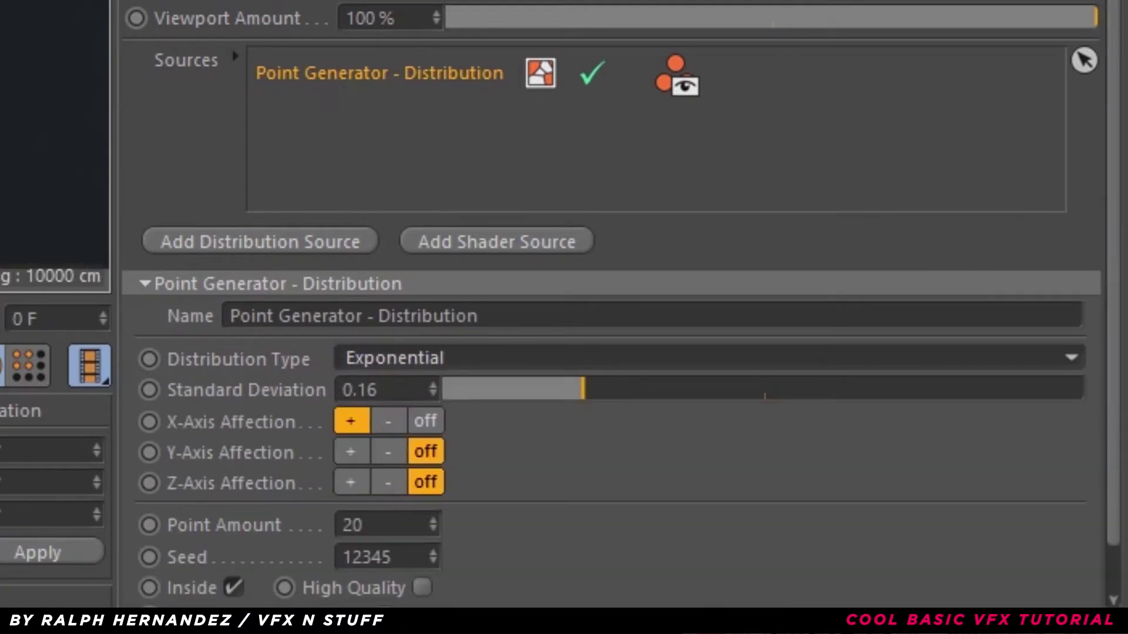
{"action": "left_click", "coordinate": [352, 453]}
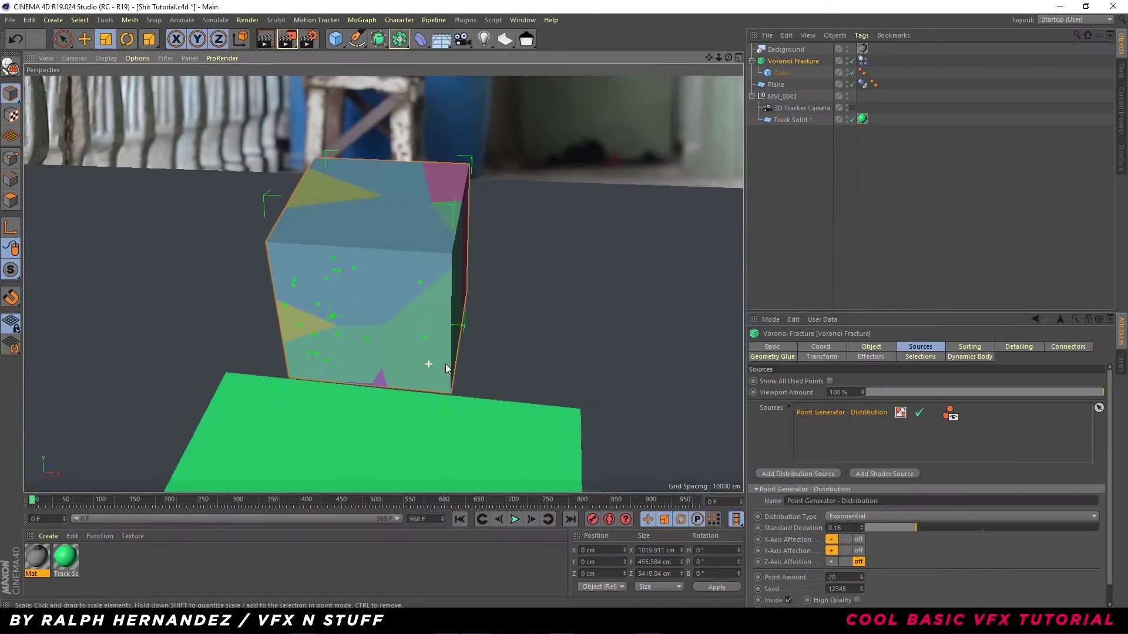
{"action": "left_click", "coordinate": [352, 483]}
{"action": "left_click", "coordinate": [426, 421]}
{"action": "left_click", "coordinate": [515, 519]}
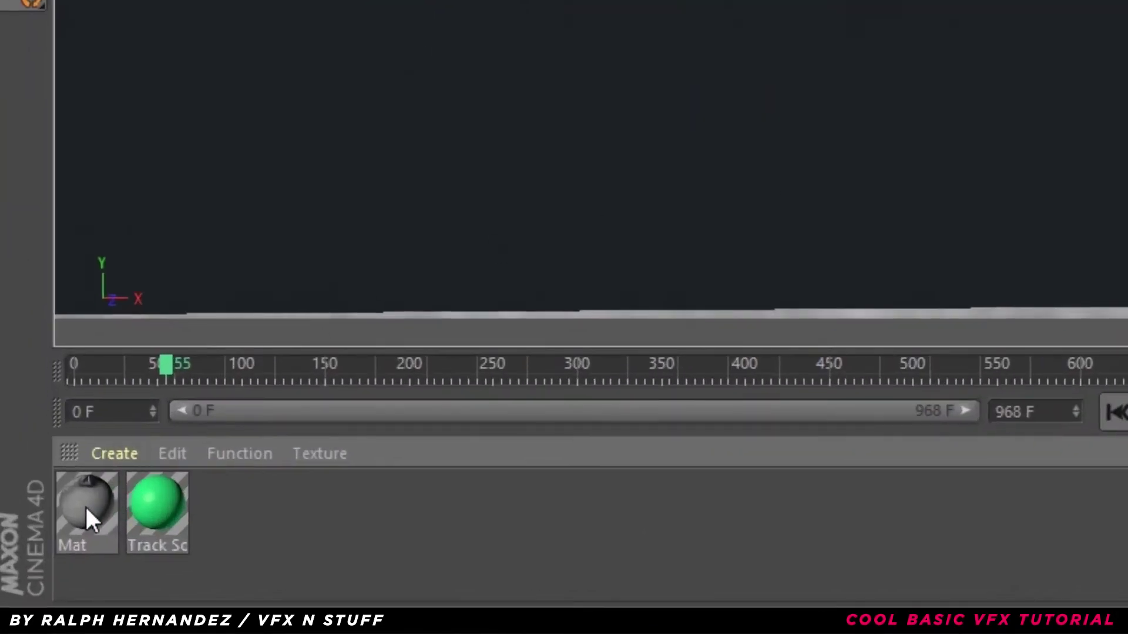
Apply the Mat material to the Plane with Frontal projection.
{"action": "left_click_drag", "start_coordinate": [87, 507], "coordinate": [345, 232]}
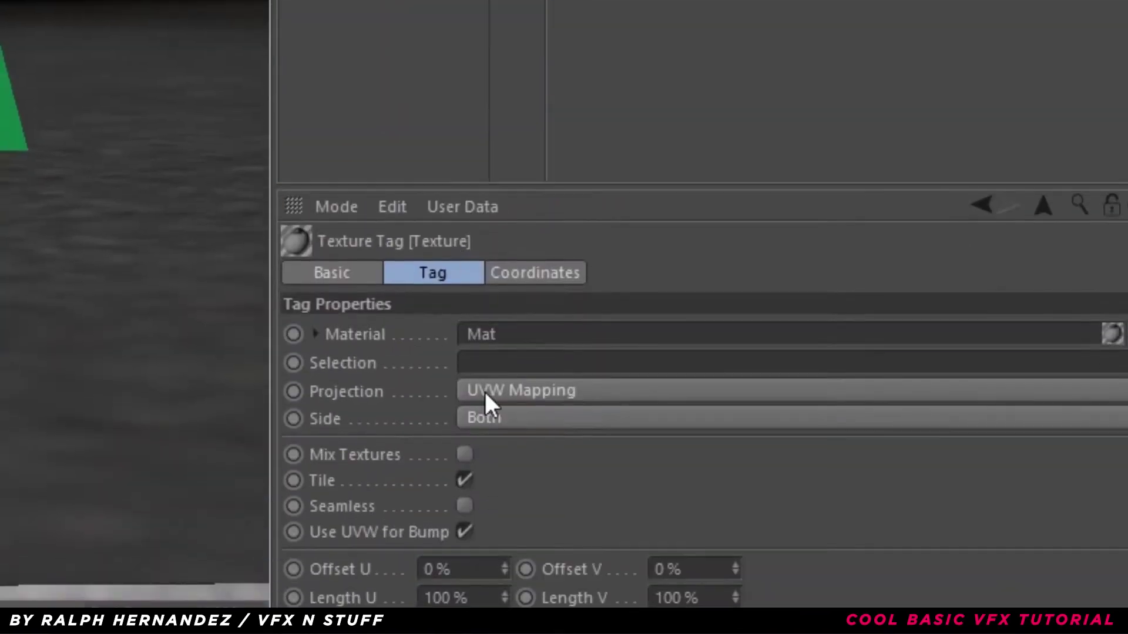
{"action": "left_click", "coordinate": [488, 391]}
{"action": "left_click", "coordinate": [499, 536]}
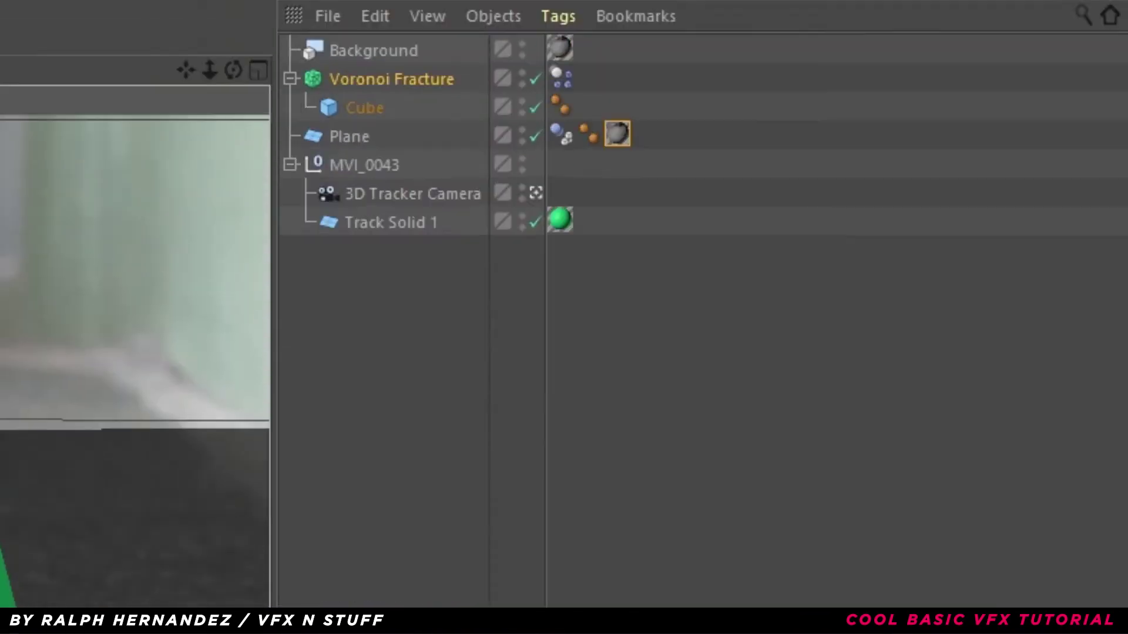
Add a Compositing tag to the Plane with Cast Shadows off and Track Solid 1 render visibility.
{"action": "left_click", "coordinate": [347, 233]}
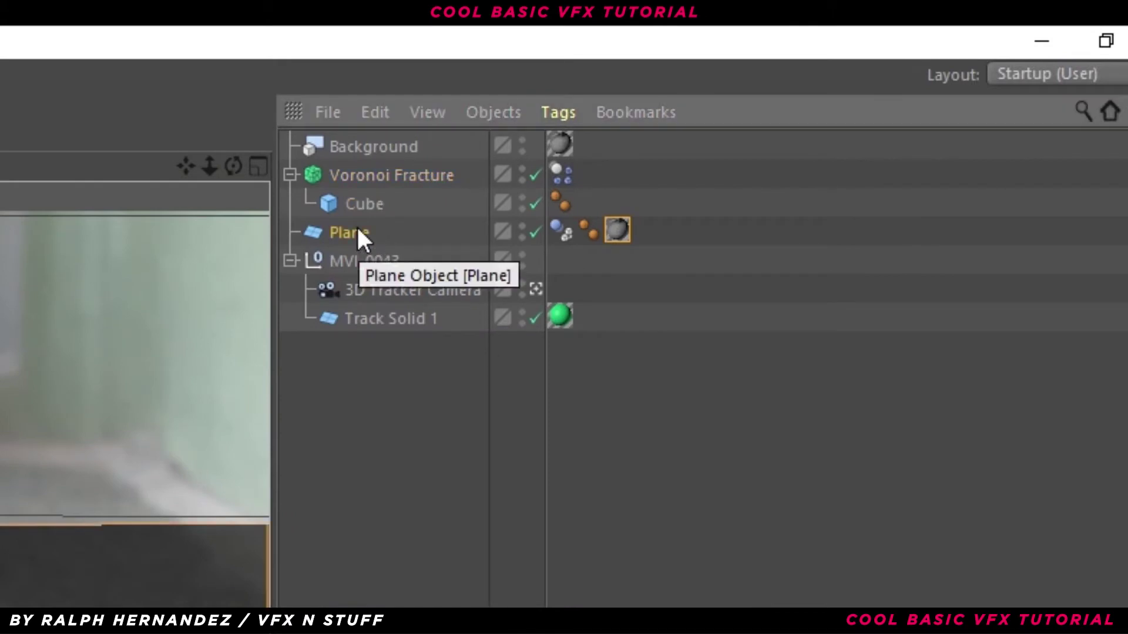
{"action": "right_click", "coordinate": [358, 229]}
{"action": "mouse_move", "coordinate": [420, 257]}
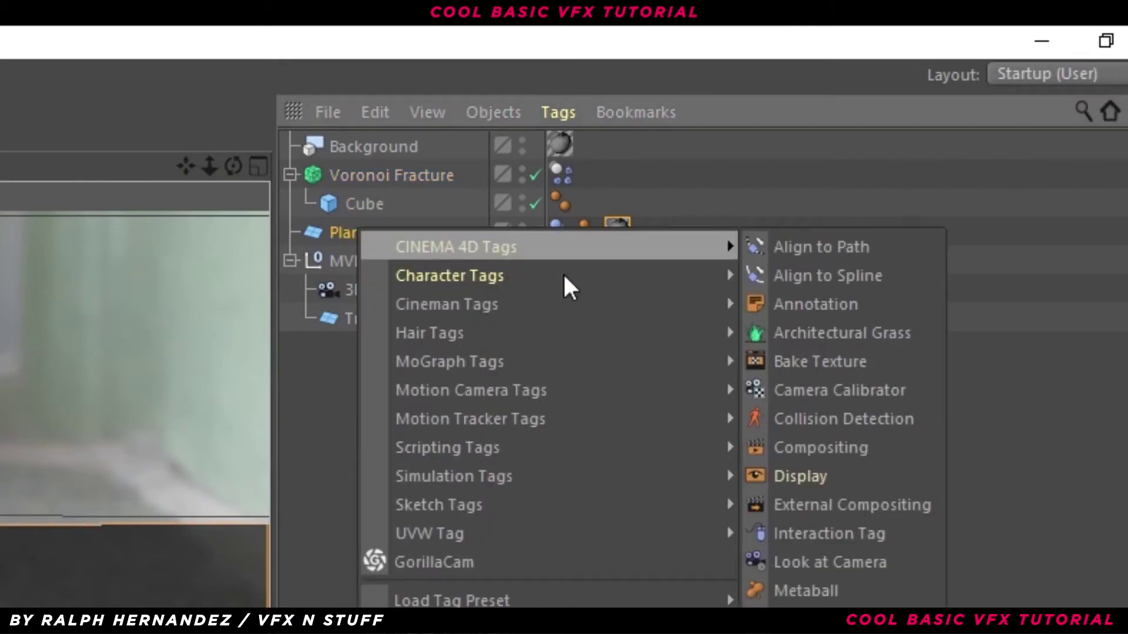
{"action": "left_click", "coordinate": [797, 449]}
{"action": "left_click", "coordinate": [451, 356]}
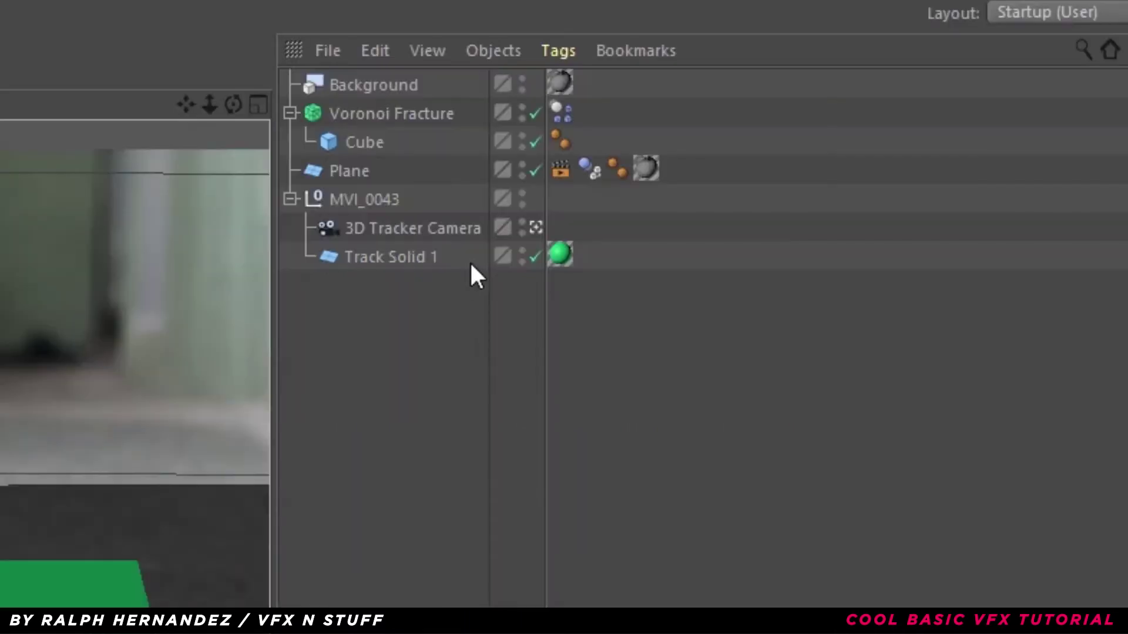
{"action": "left_click", "coordinate": [521, 261]}
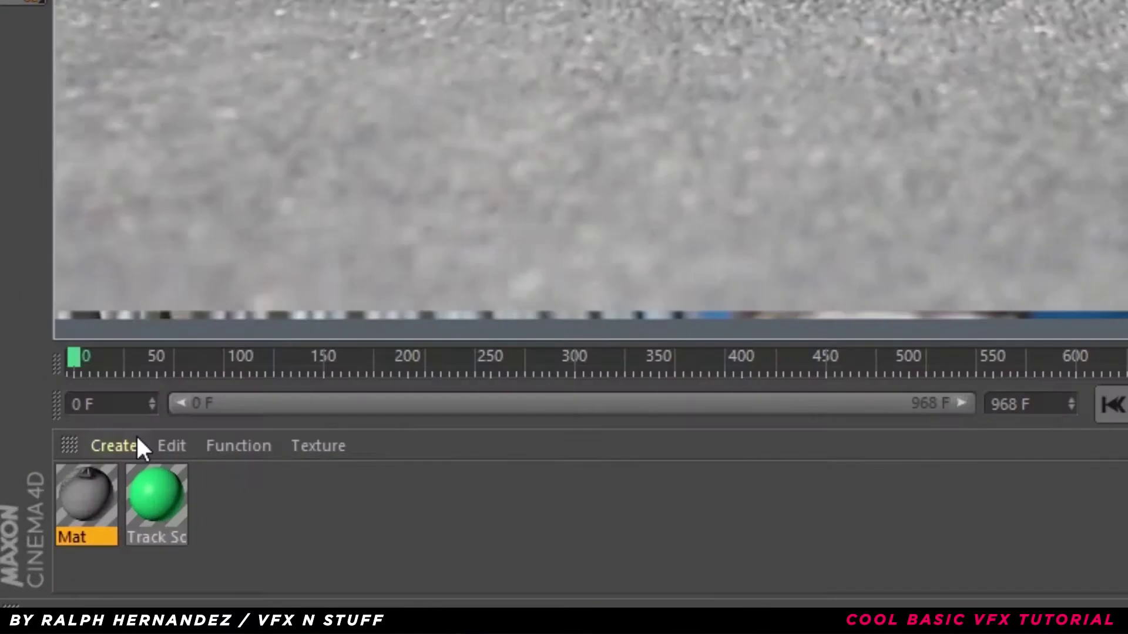
Create a new material Mat.2 and turn off its Reflectance.
{"action": "left_click", "coordinate": [48, 536]}
{"action": "left_click", "coordinate": [187, 124]}
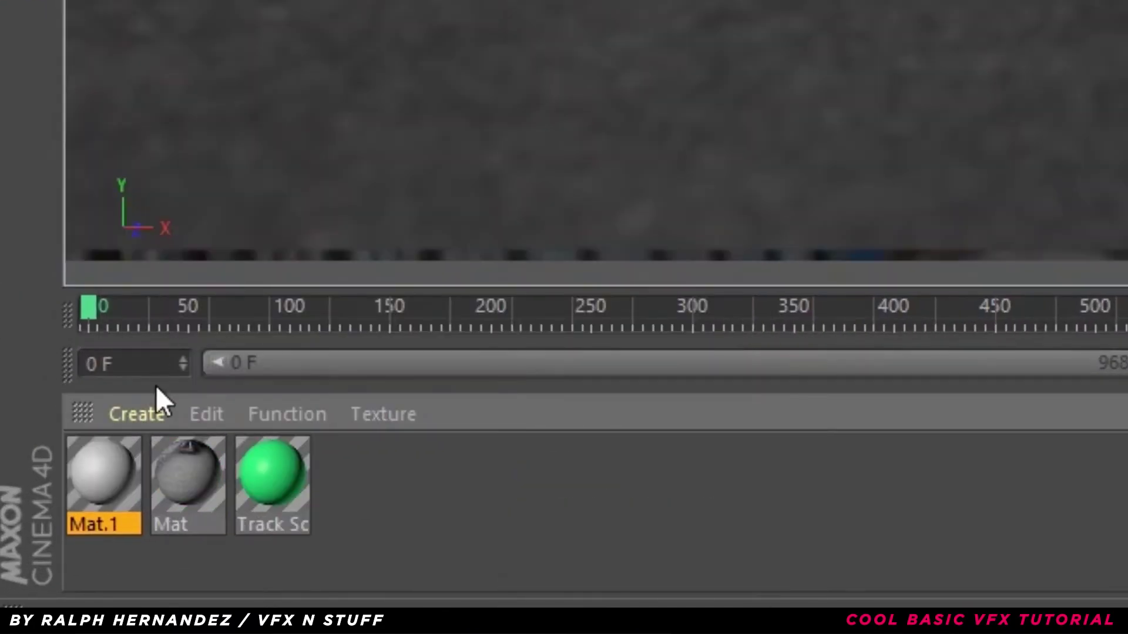
{"action": "left_click", "coordinate": [147, 413]}
{"action": "left_click", "coordinate": [195, 125]}
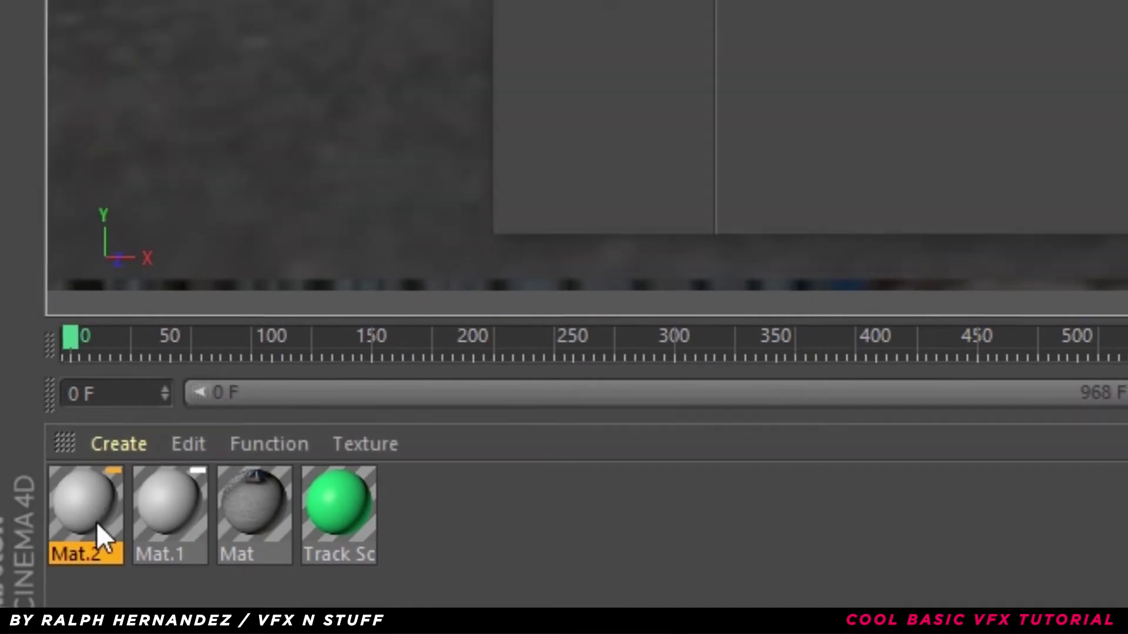
{"action": "double_click", "coordinate": [114, 492]}
{"action": "left_click", "coordinate": [260, 262]}
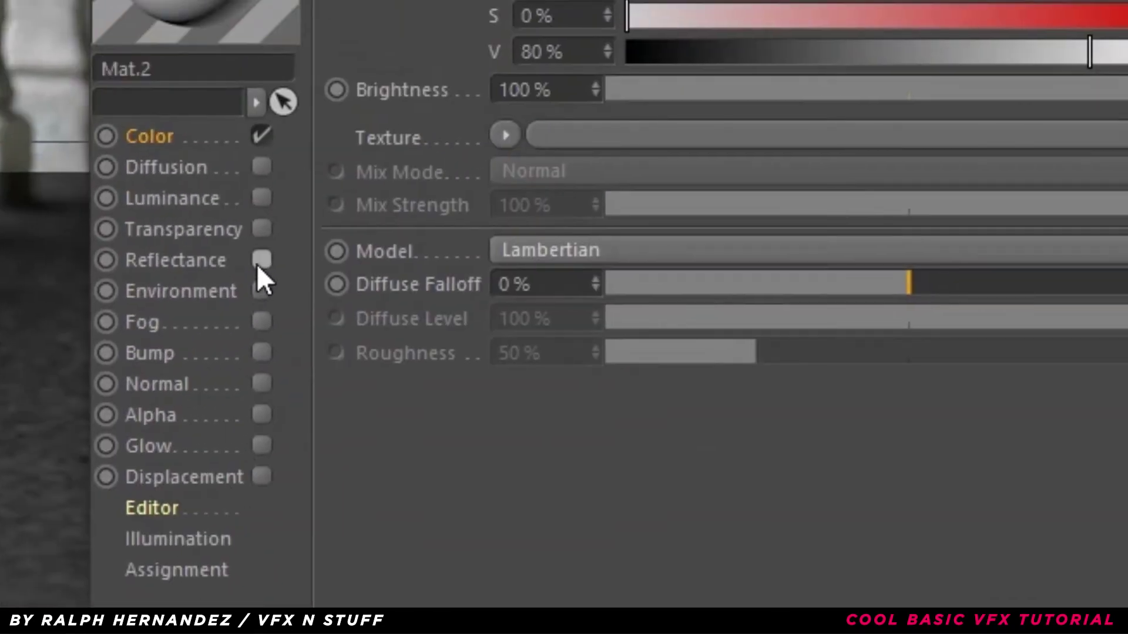
Load D:\3D ELEMENTS\Textures\Rock1.jpg as Mat.2's Color texture without copying it to the project.
{"action": "left_click", "coordinate": [507, 136]}
{"action": "left_click", "coordinate": [547, 202]}
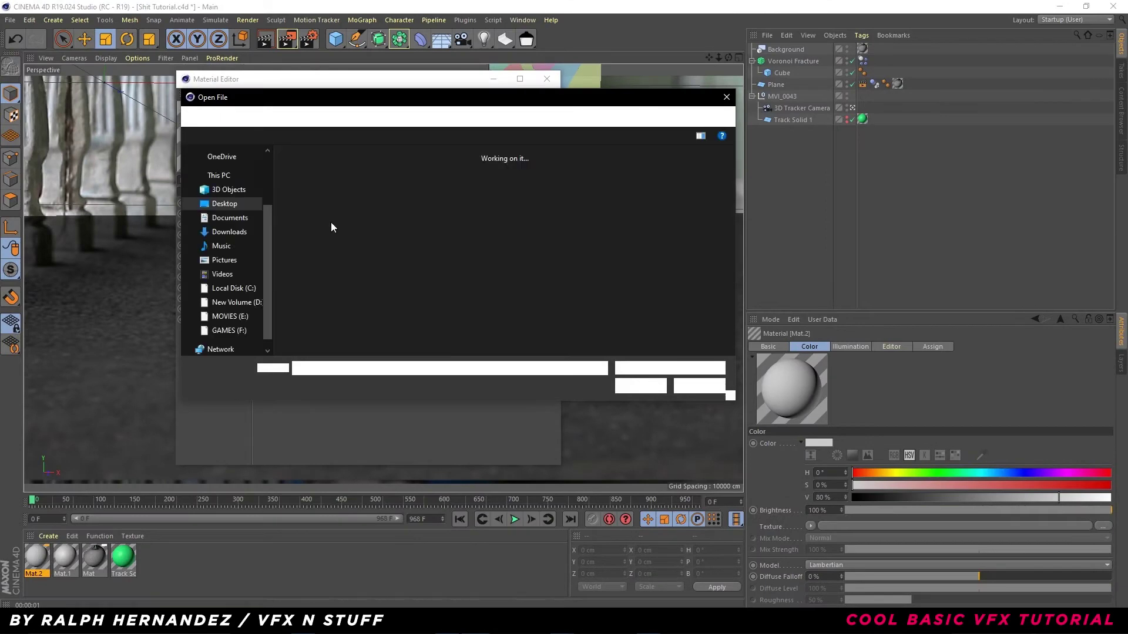
{"action": "left_click", "coordinate": [237, 303]}
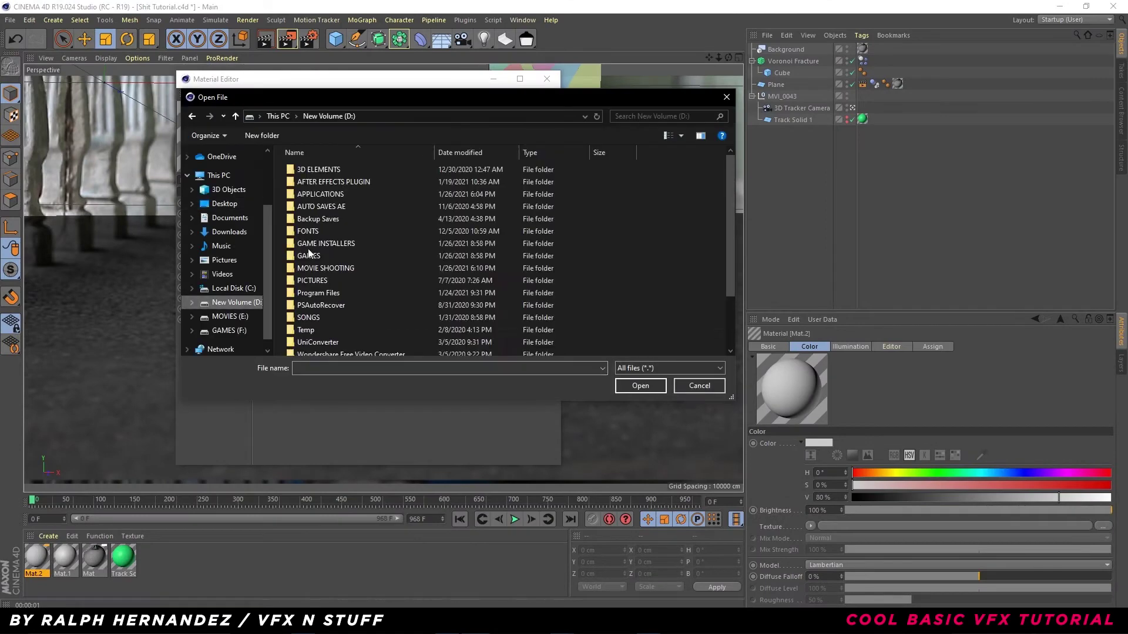
{"action": "double_click", "coordinate": [328, 169]}
{"action": "double_click", "coordinate": [626, 275]}
{"action": "scroll", "coordinate": [586, 281], "scroll_direction": "down", "scroll_amount": 4}
{"action": "left_click", "coordinate": [626, 228]}
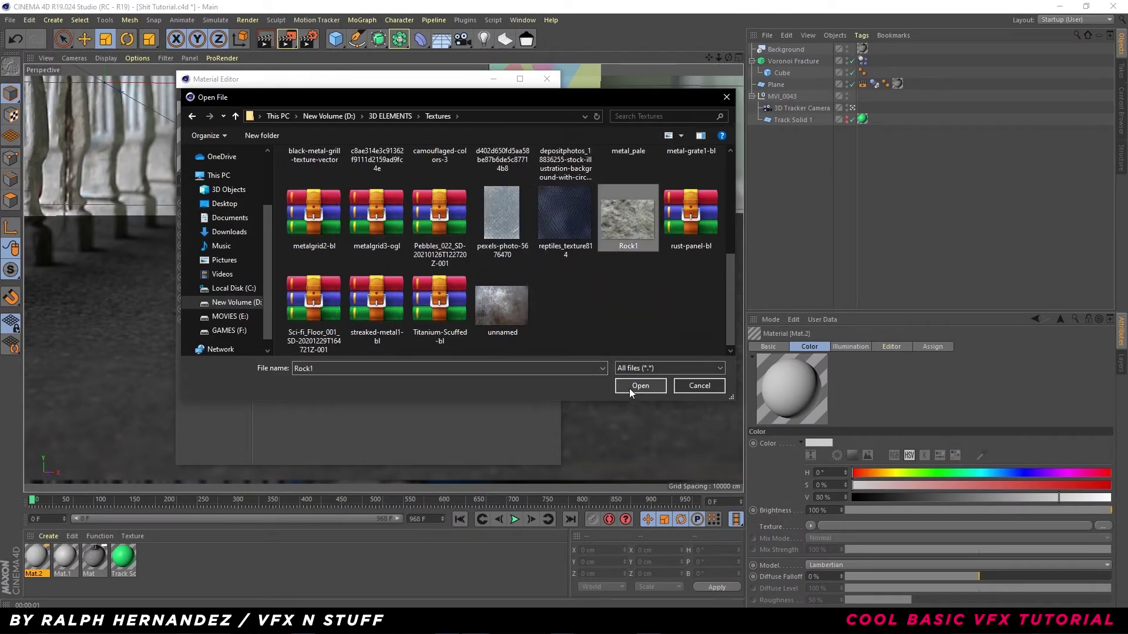
{"action": "left_click", "coordinate": [632, 389]}
{"action": "left_click", "coordinate": [630, 353]}
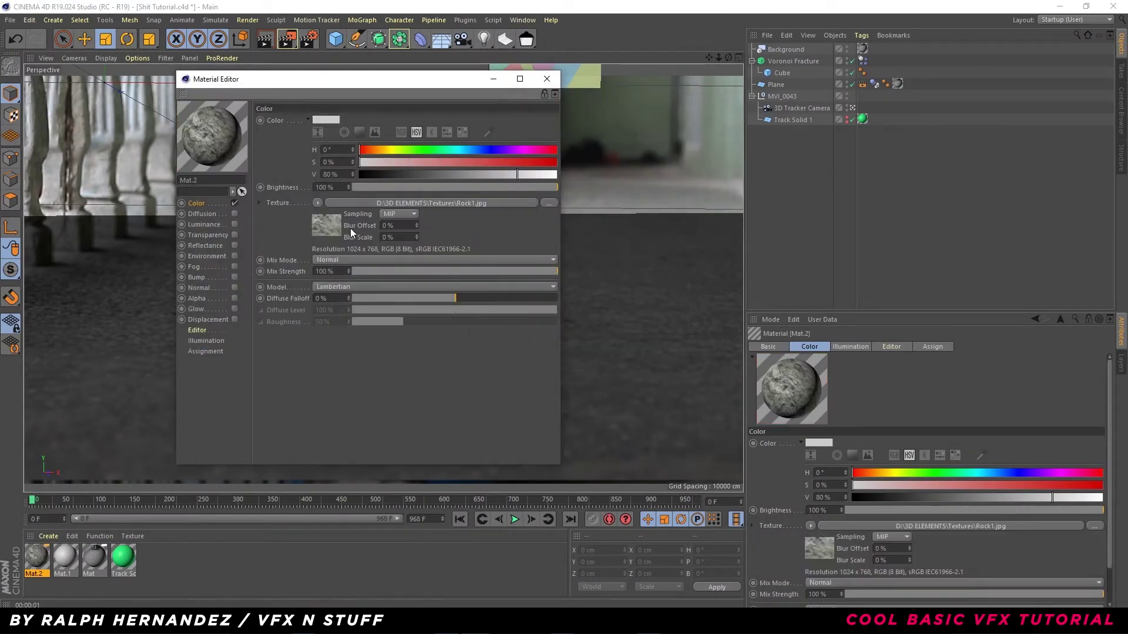
{"action": "left_click", "coordinate": [543, 82]}
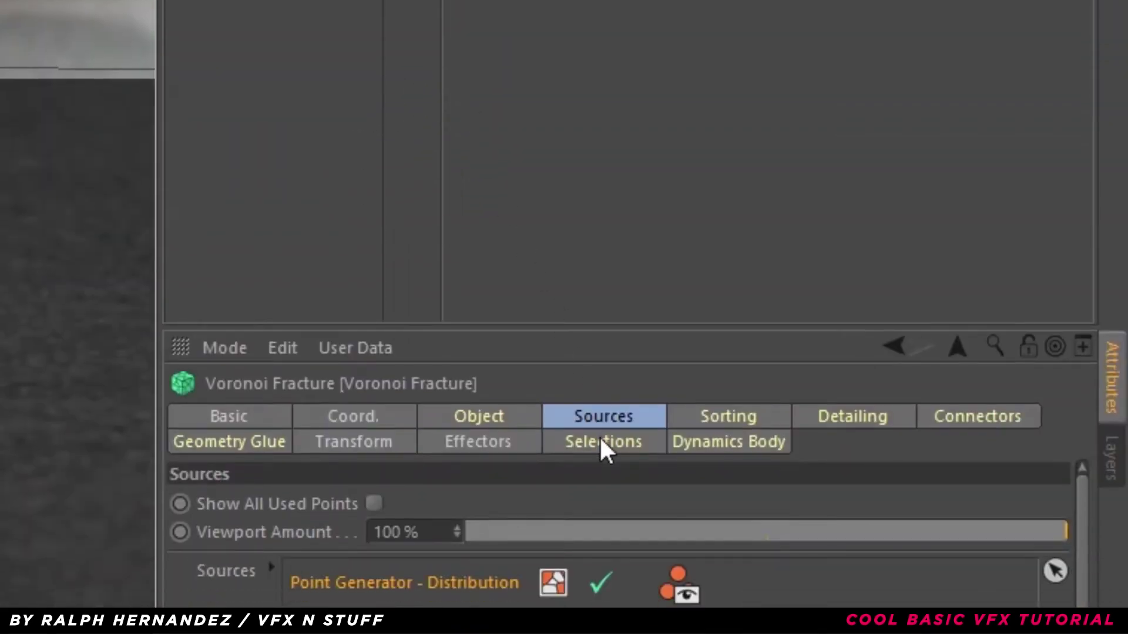
Enable Inside Faces, apply Mat.1 and Mat.2 to Voronoi Fracture, and restrict Mat.2 to Inside Faces.
{"action": "left_click", "coordinate": [602, 442]}
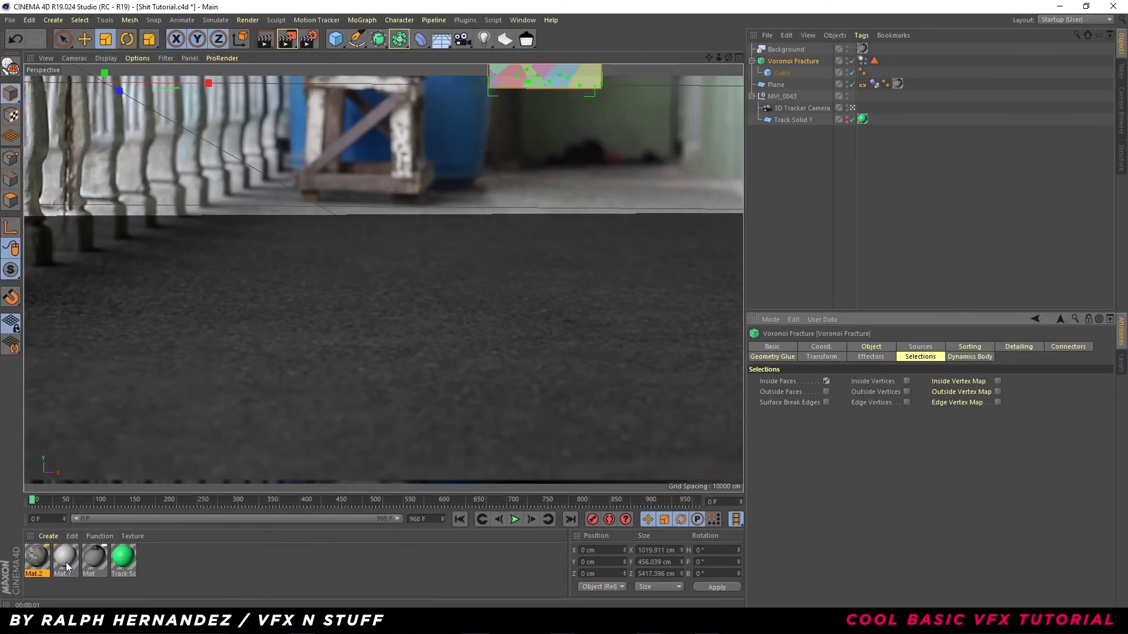
{"action": "left_click", "coordinate": [65, 564]}
{"action": "left_click_drag", "start_coordinate": [68, 565], "coordinate": [799, 61]}
{"action": "left_click_drag", "start_coordinate": [36, 558], "coordinate": [851, 63]}
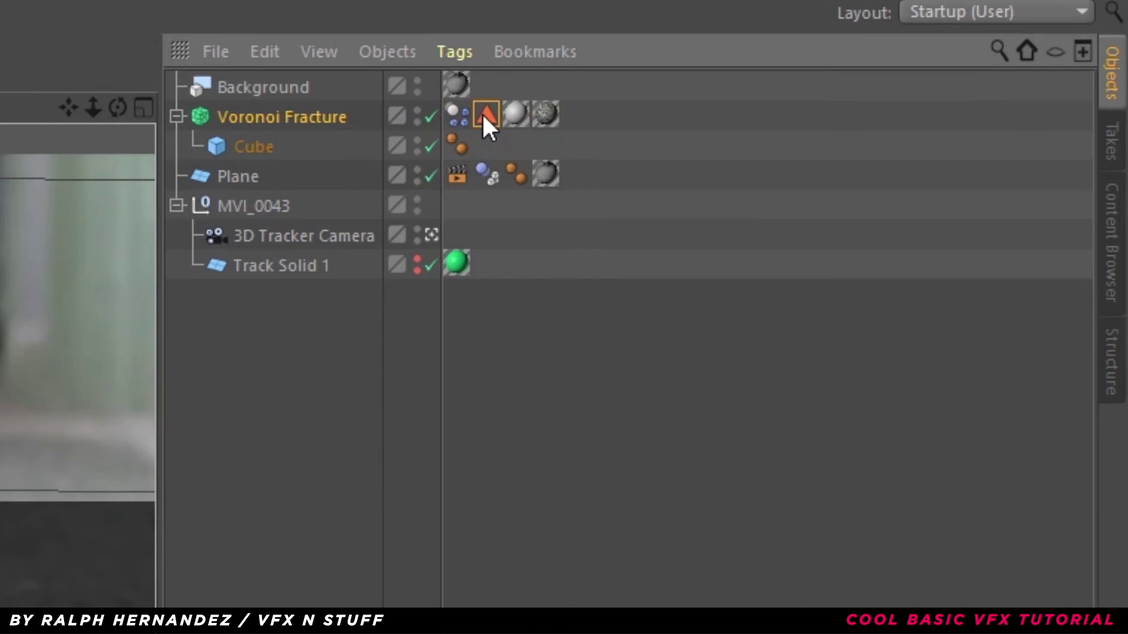
{"action": "left_click", "coordinate": [487, 116]}
{"action": "left_click_drag", "start_coordinate": [491, 223], "coordinate": [377, 329]}
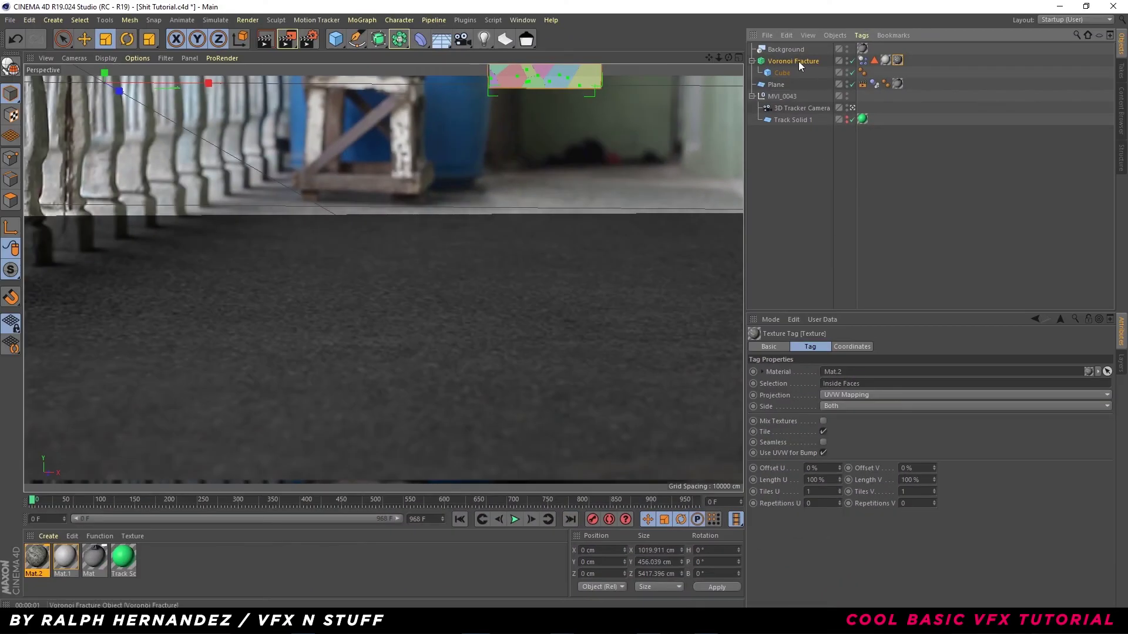
Uncheck Colorize Fragments on Voronoi Fracture, check the 3D Tracker Camera view, and play the shattering.
{"action": "left_click", "coordinate": [799, 61]}
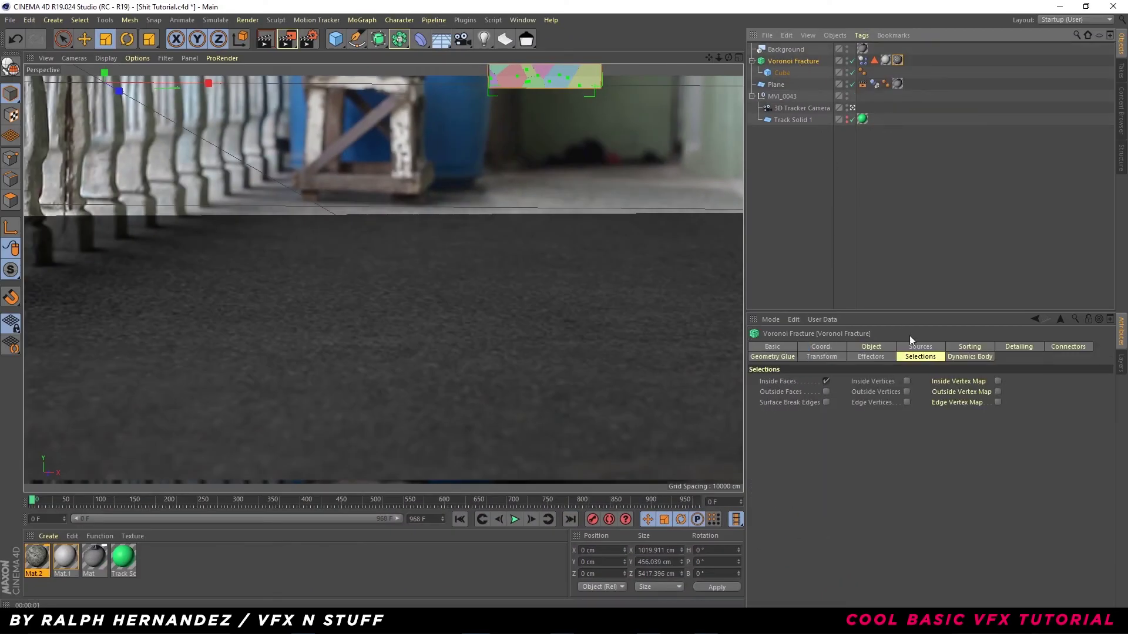
{"action": "left_click", "coordinate": [878, 347]}
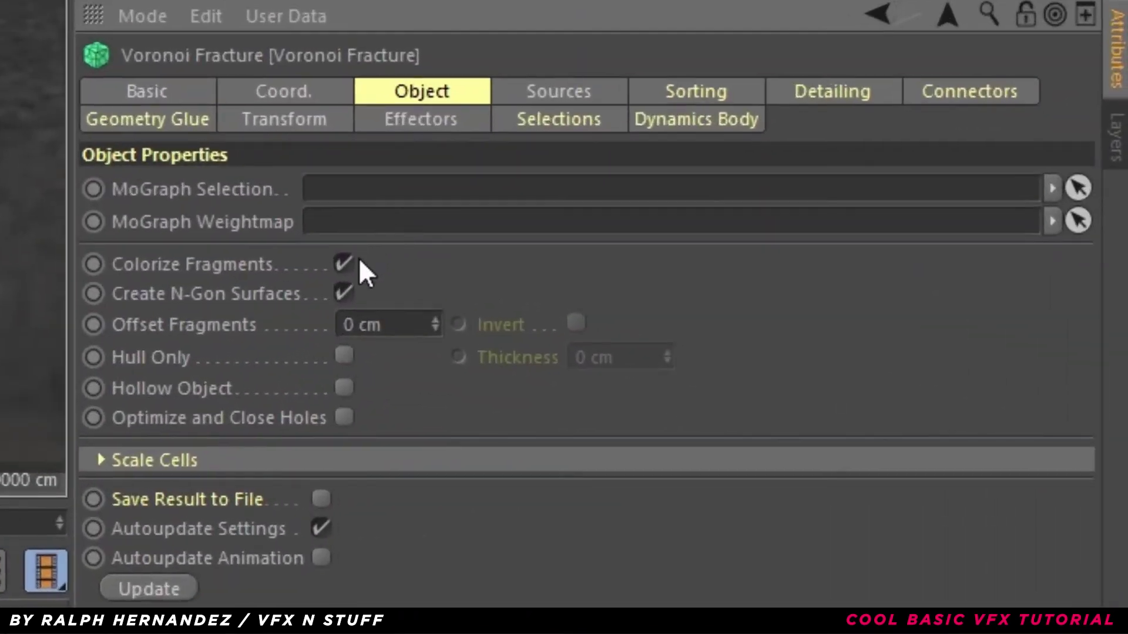
{"action": "left_click", "coordinate": [640, 349]}
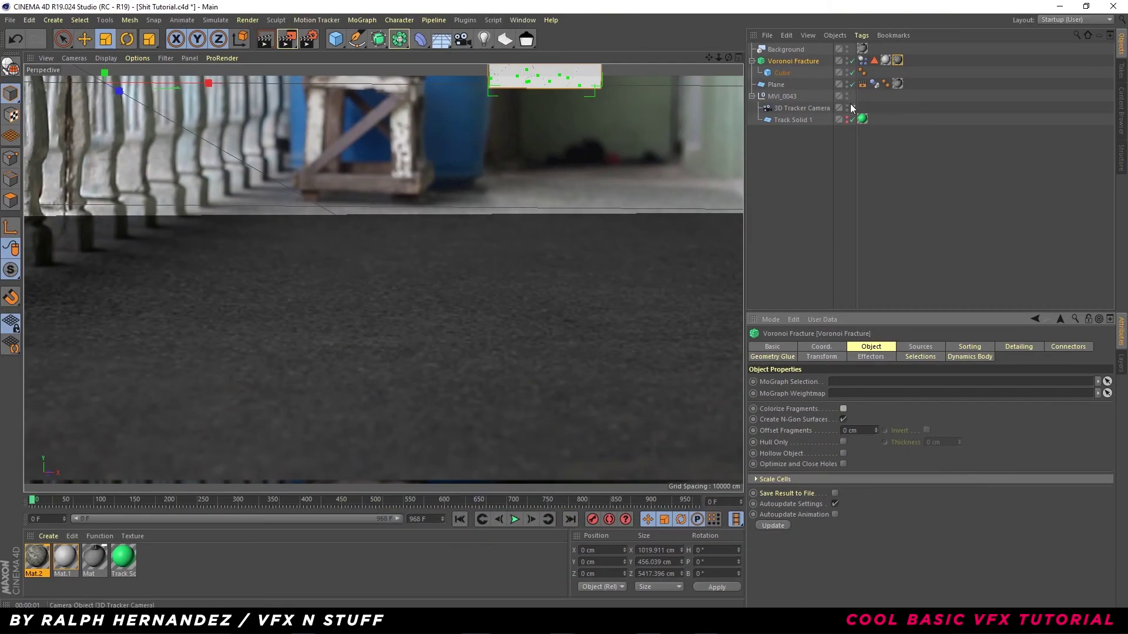
{"action": "left_click", "coordinate": [851, 108]}
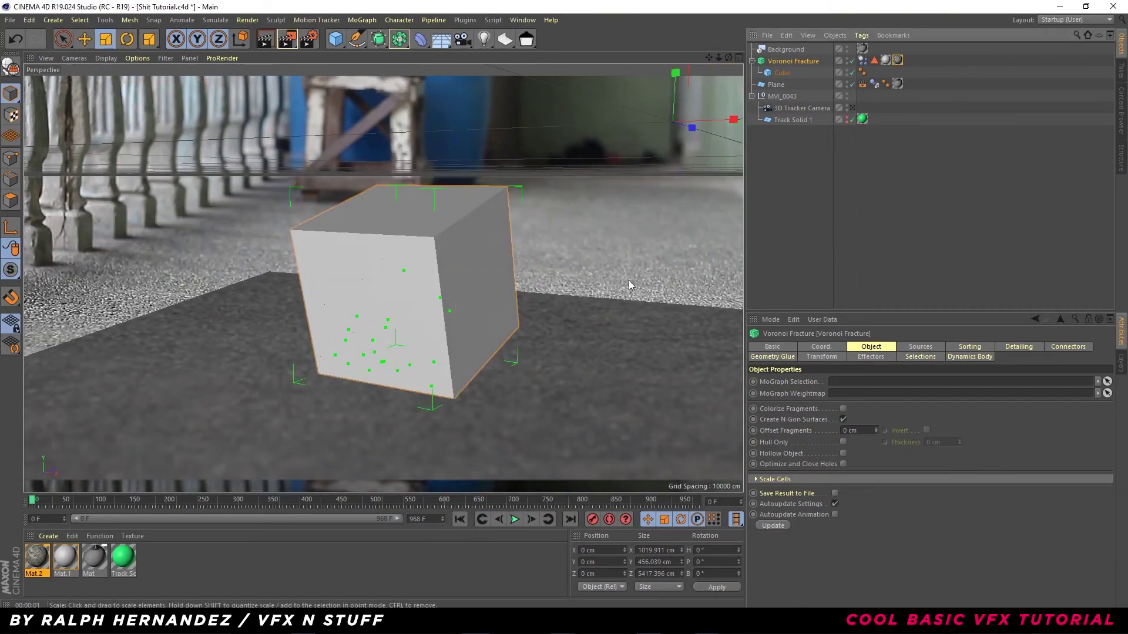
{"action": "mouse_move", "coordinate": [499, 344]}
{"action": "left_mouse_down", "text": "alt"}
{"action": "mouse_move", "coordinate": [454, 375]}
{"action": "mouse_move", "coordinate": [558, 357]}
{"action": "mouse_move", "coordinate": [573, 343]}
{"action": "mouse_move", "coordinate": [494, 349]}
{"action": "left_mouse_up", "text": "alt"}
{"action": "left_click", "coordinate": [853, 109]}
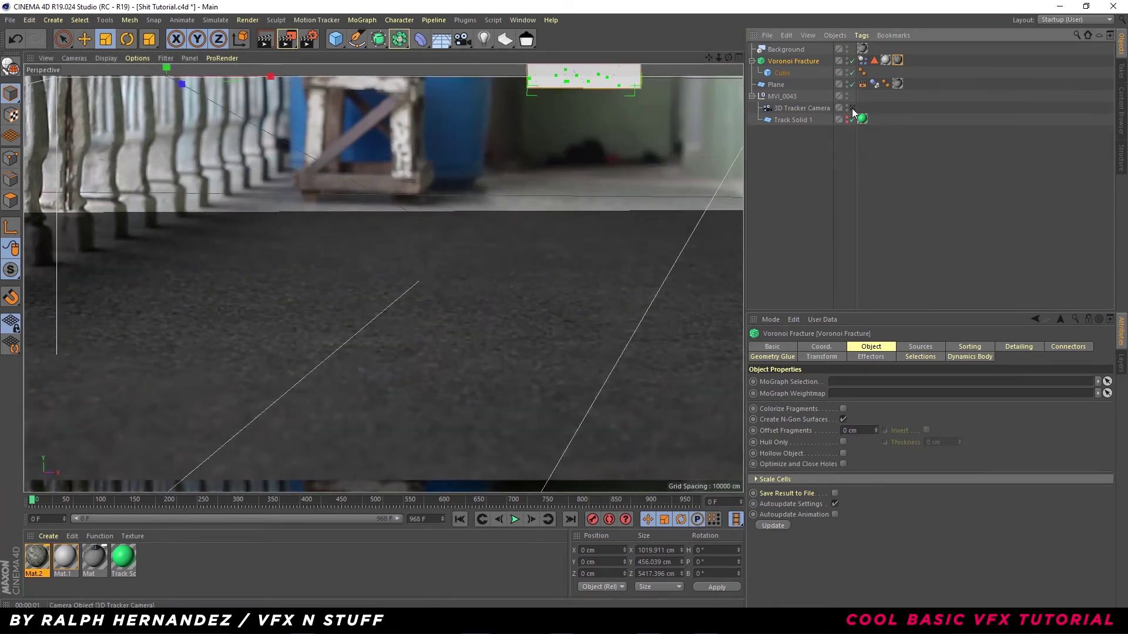
{"action": "left_click", "coordinate": [515, 520]}
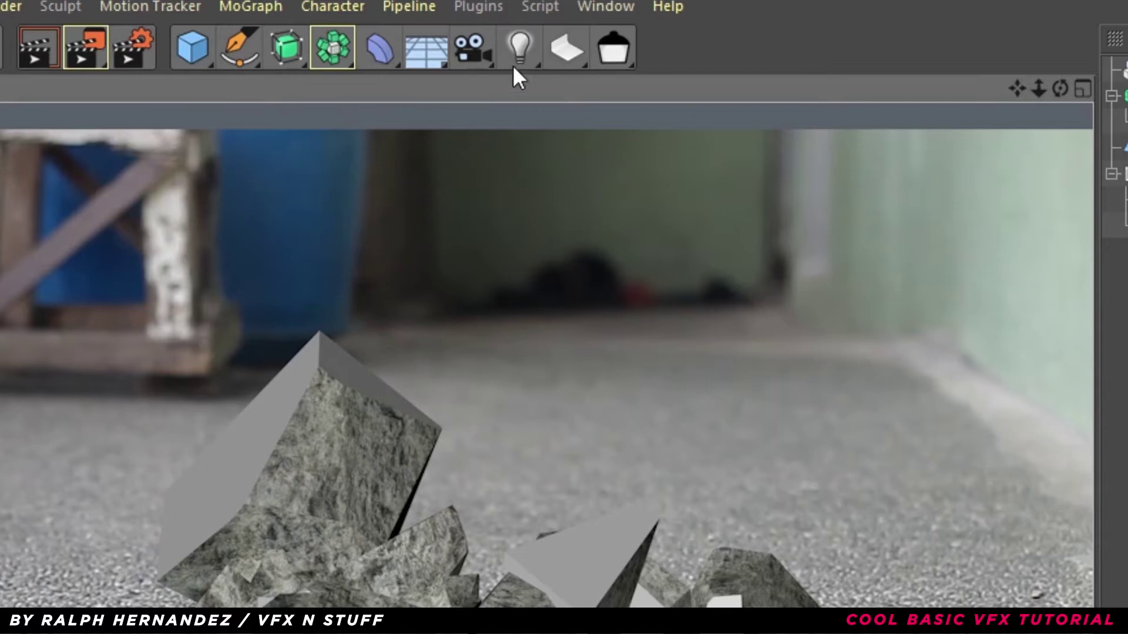
Add an Area Light with Area shadows and render the view to check it.
{"action": "left_click", "coordinate": [513, 64]}
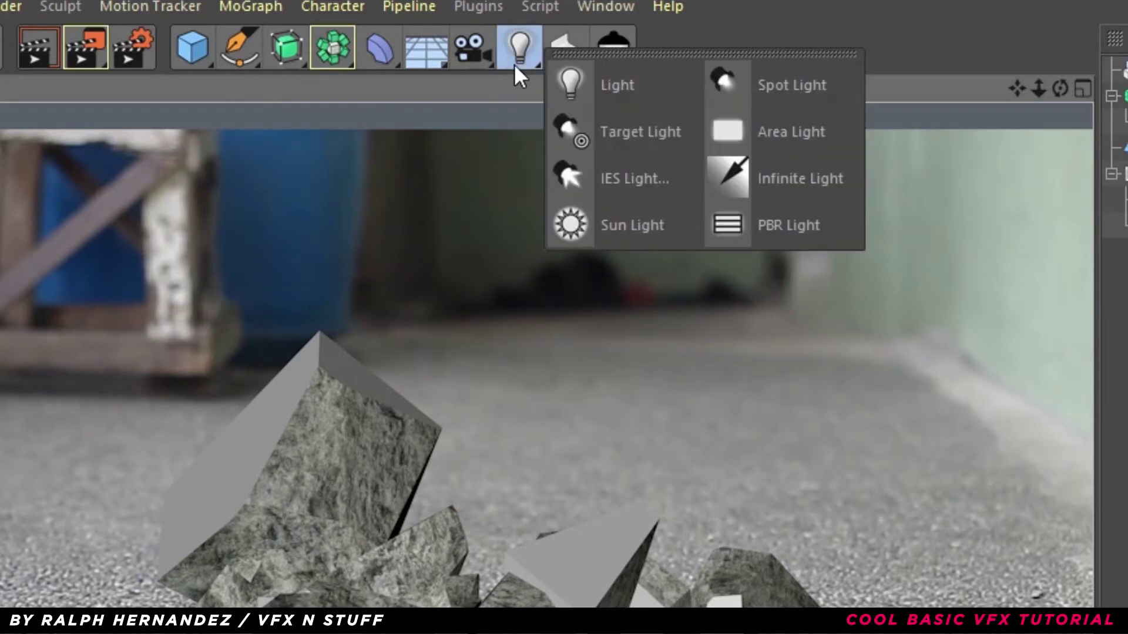
{"action": "left_click", "coordinate": [760, 132]}
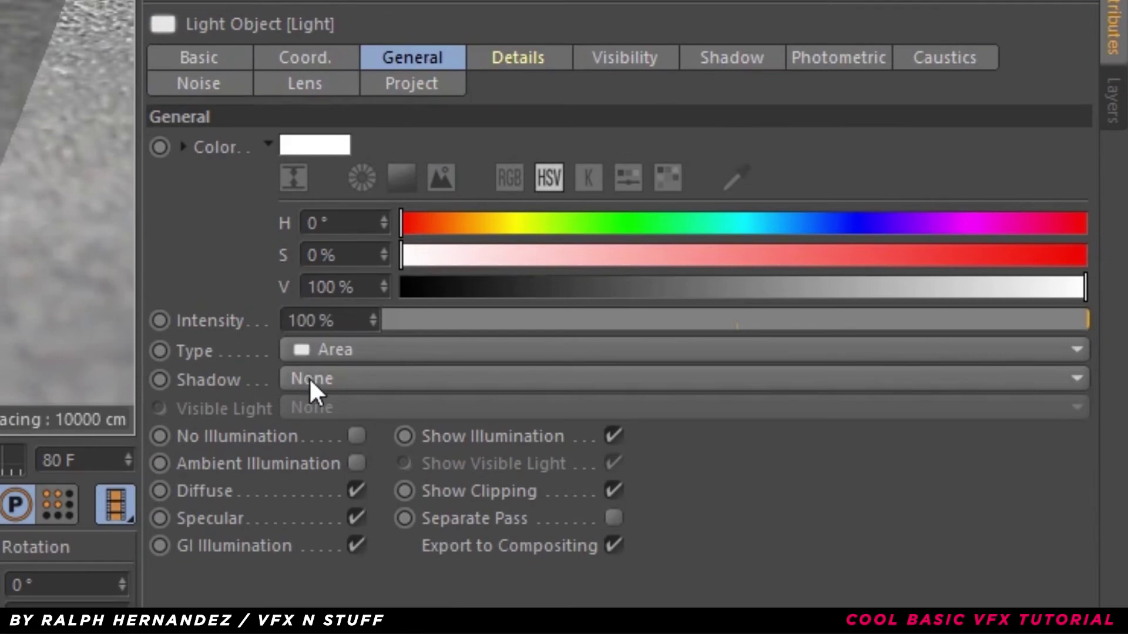
{"action": "left_click", "coordinate": [309, 377]}
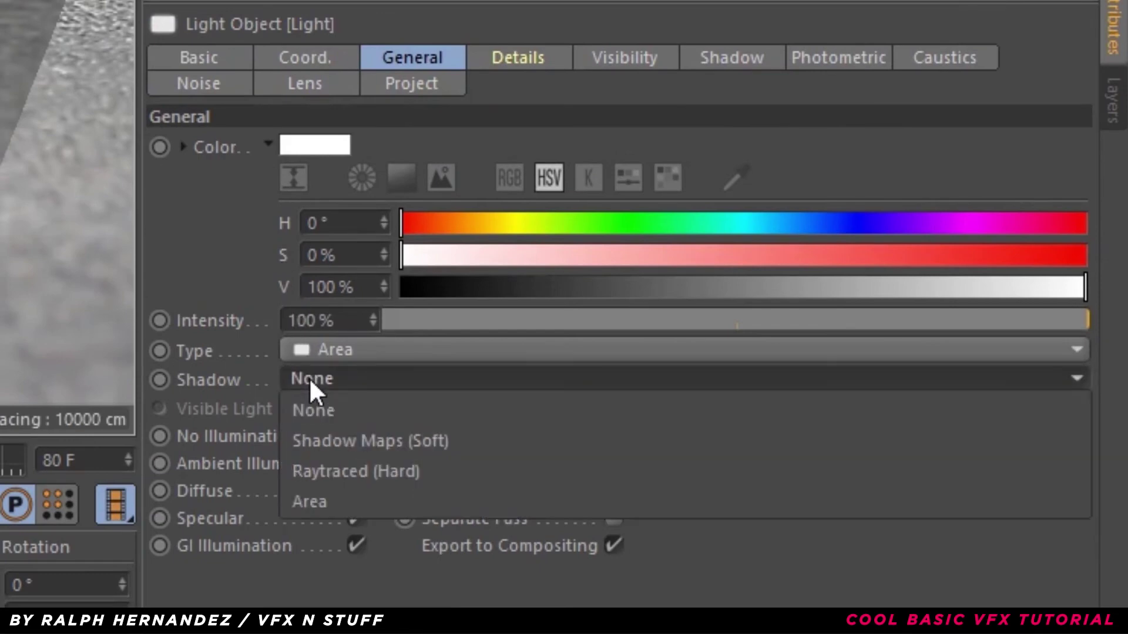
{"action": "left_click", "coordinate": [329, 492]}
{"action": "left_click", "coordinate": [266, 39]}
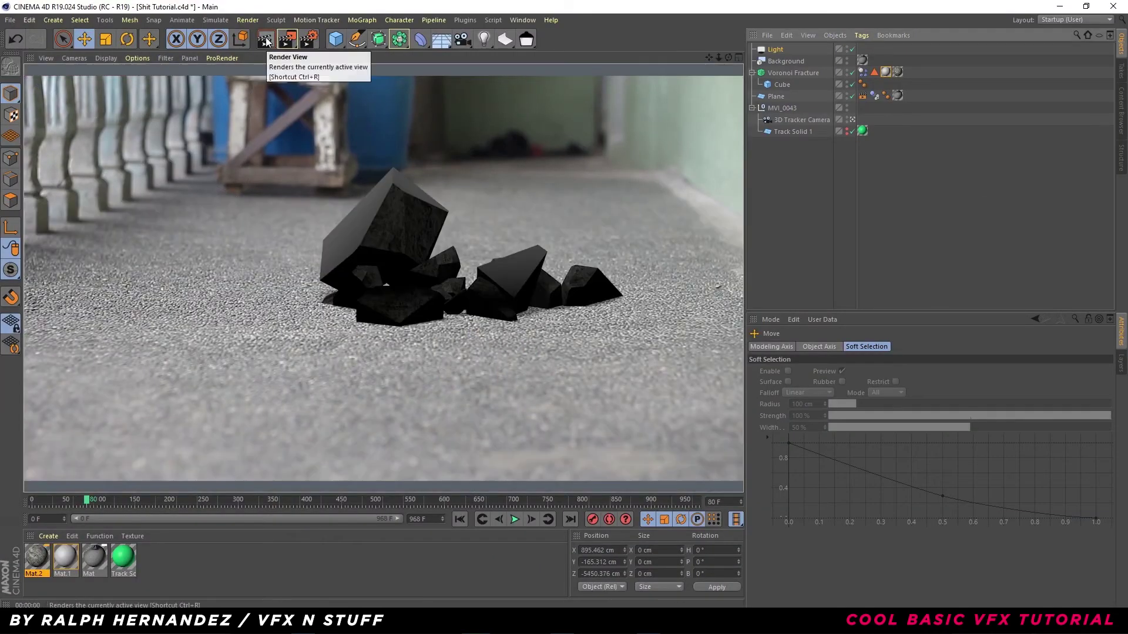
Reposition the area light around the rubble, checking each placement with test renders from the tracker camera.
{"action": "left_click", "coordinate": [853, 119]}
{"action": "left_click_drag", "start_coordinate": [556, 300], "coordinate": [477, 324]}
{"action": "left_click", "coordinate": [853, 120]}
{"action": "left_click", "coordinate": [268, 40]}
{"action": "left_click", "coordinate": [852, 121]}
{"action": "left_click_drag", "start_coordinate": [386, 287], "coordinate": [379, 308]}
{"action": "left_click", "coordinate": [853, 119]}
{"action": "left_click", "coordinate": [268, 39]}
{"action": "left_click", "coordinate": [853, 119]}
{"action": "left_click", "coordinate": [853, 120]}
{"action": "left_click", "coordinate": [269, 39]}
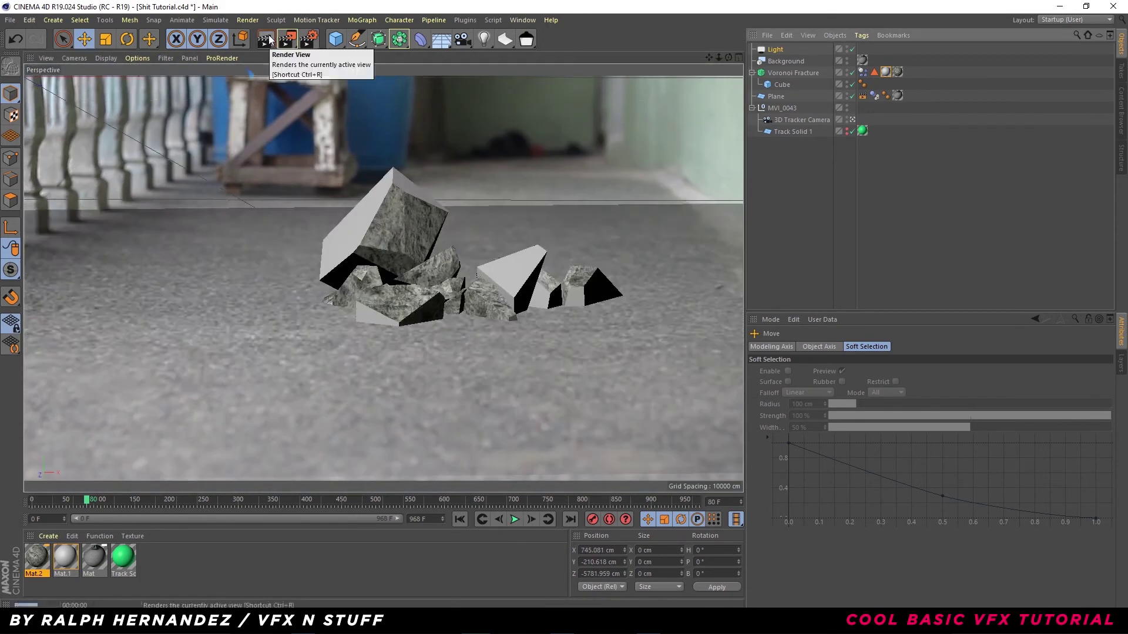
{"action": "left_click", "coordinate": [852, 120]}
{"action": "left_click_drag", "start_coordinate": [443, 325], "coordinate": [418, 324]}
{"action": "left_click", "coordinate": [776, 49]}
{"action": "left_click", "coordinate": [852, 120]}
{"action": "left_click", "coordinate": [268, 40]}
{"action": "left_click", "coordinate": [852, 119]}
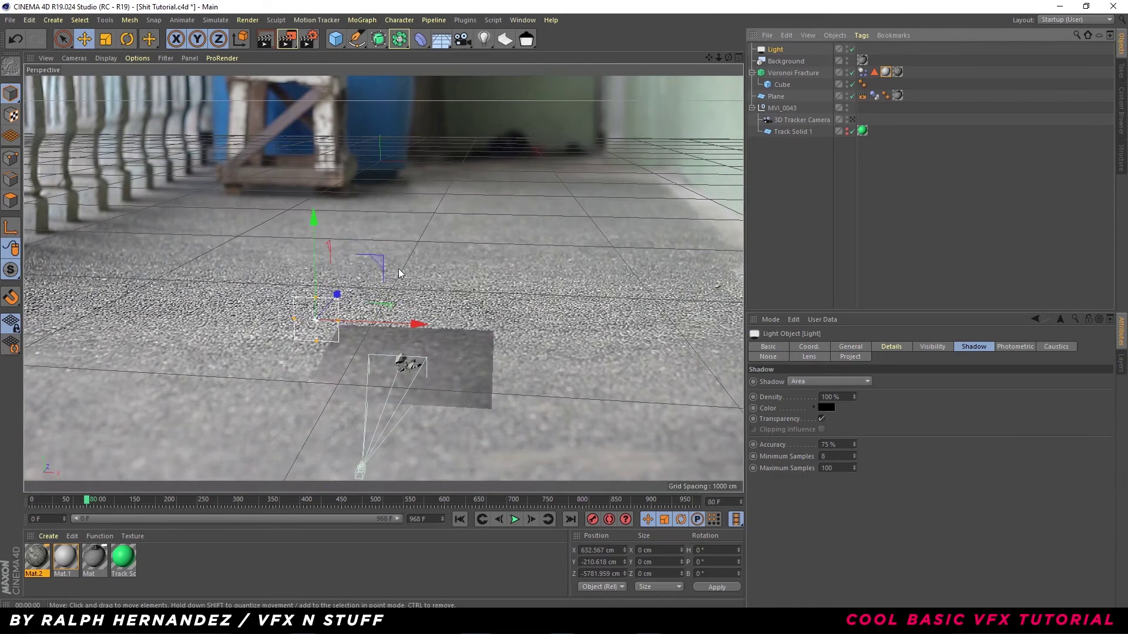
{"action": "left_click_drag", "start_coordinate": [399, 273], "coordinate": [429, 271]}
{"action": "left_click", "coordinate": [265, 40]}
Set the light's shadow Density to 80% and render to preview the lighter shadows.
{"action": "double_click", "coordinate": [831, 397]}
{"action": "type", "text": "80"}
{"action": "key", "text": "Return"}
{"action": "left_click", "coordinate": [263, 43]}
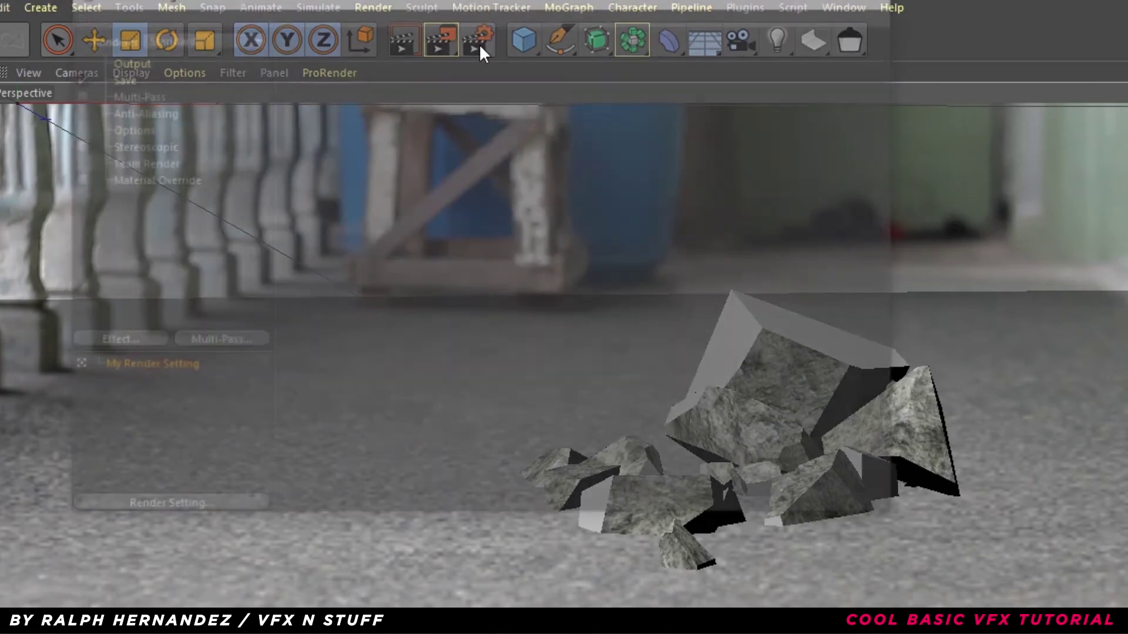
Switch the renderer to Physical and add the Ambient Occlusion effect.
{"action": "left_click", "coordinate": [477, 41]}
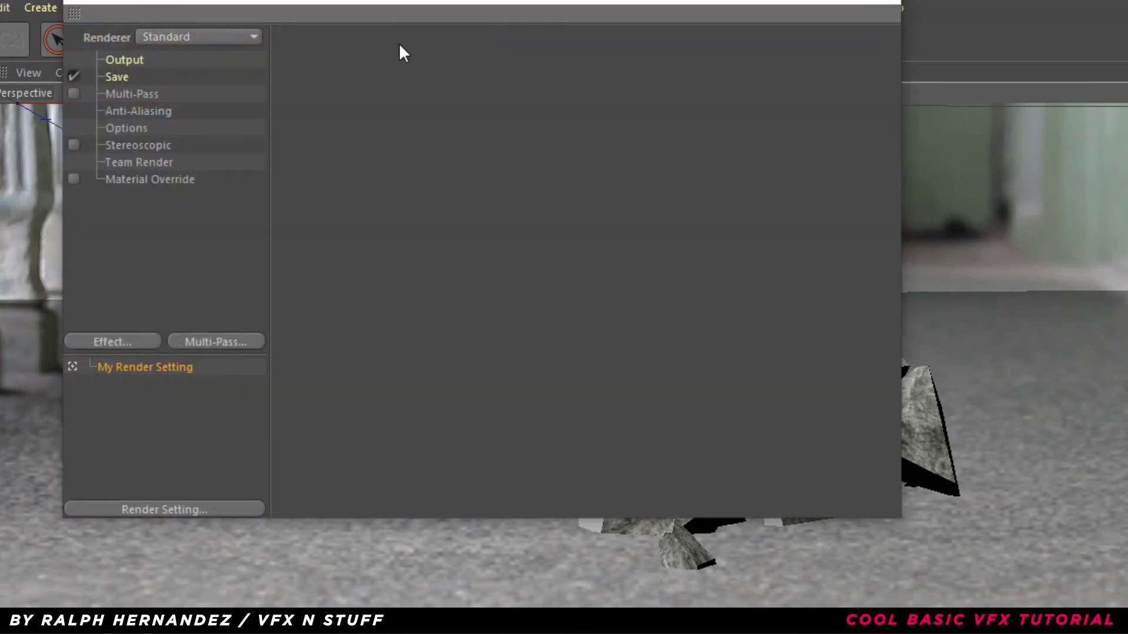
{"action": "left_click", "coordinate": [210, 33]}
{"action": "left_click", "coordinate": [175, 76]}
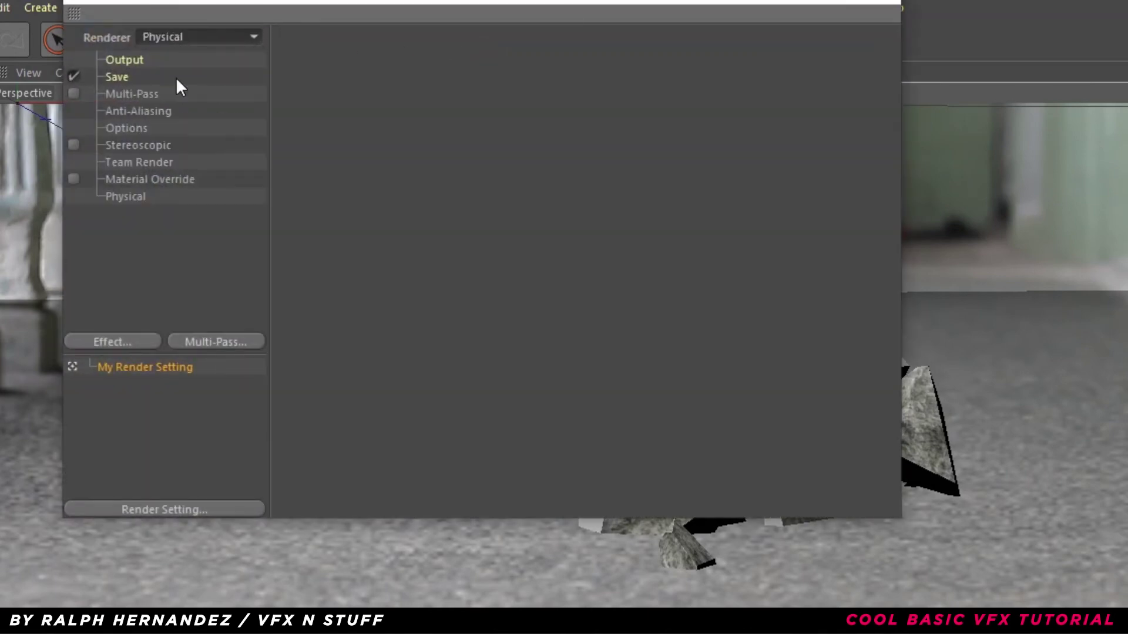
{"action": "left_click", "coordinate": [123, 344]}
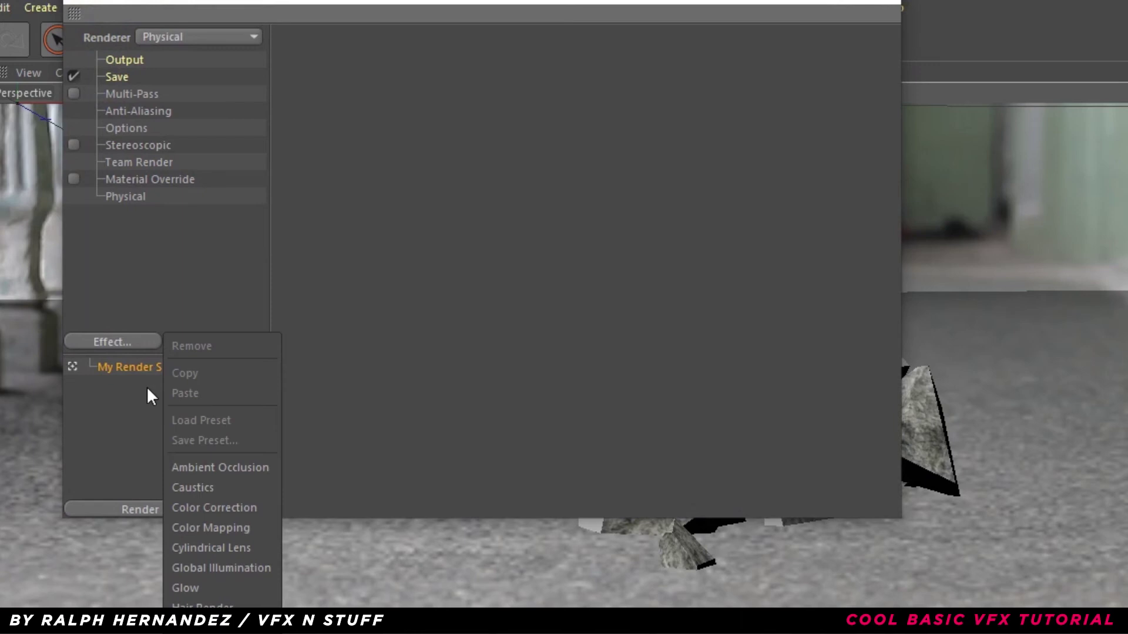
{"action": "left_click", "coordinate": [200, 465]}
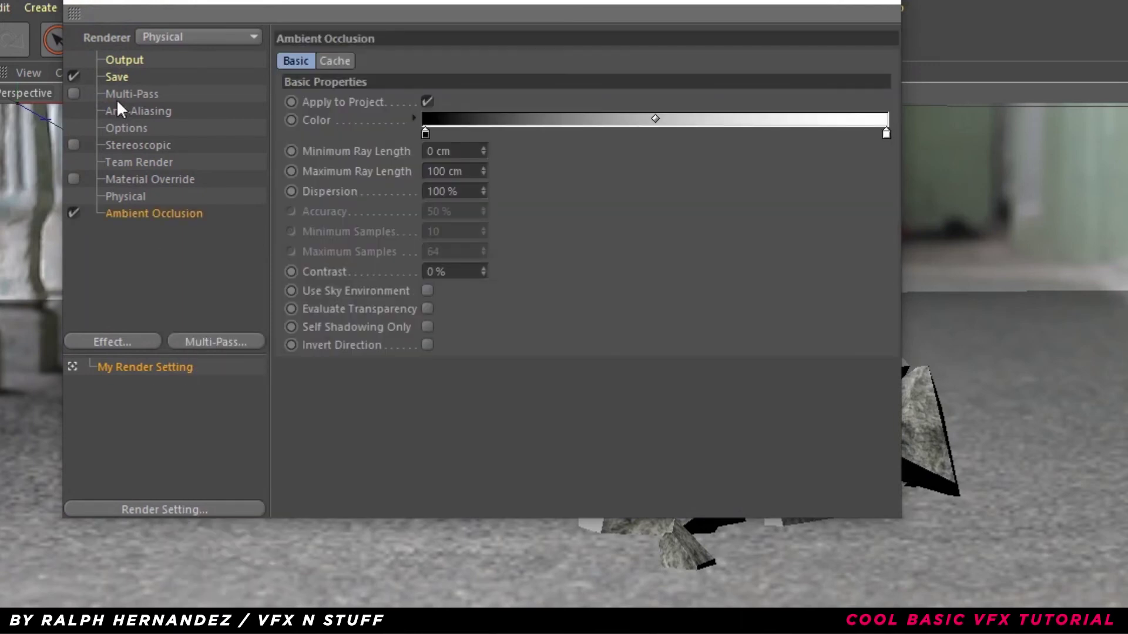
Save rendered frames as TIFF 'Shit tutorial' in the Shit Tutorial folder and start rendering.
{"action": "left_click", "coordinate": [125, 63]}
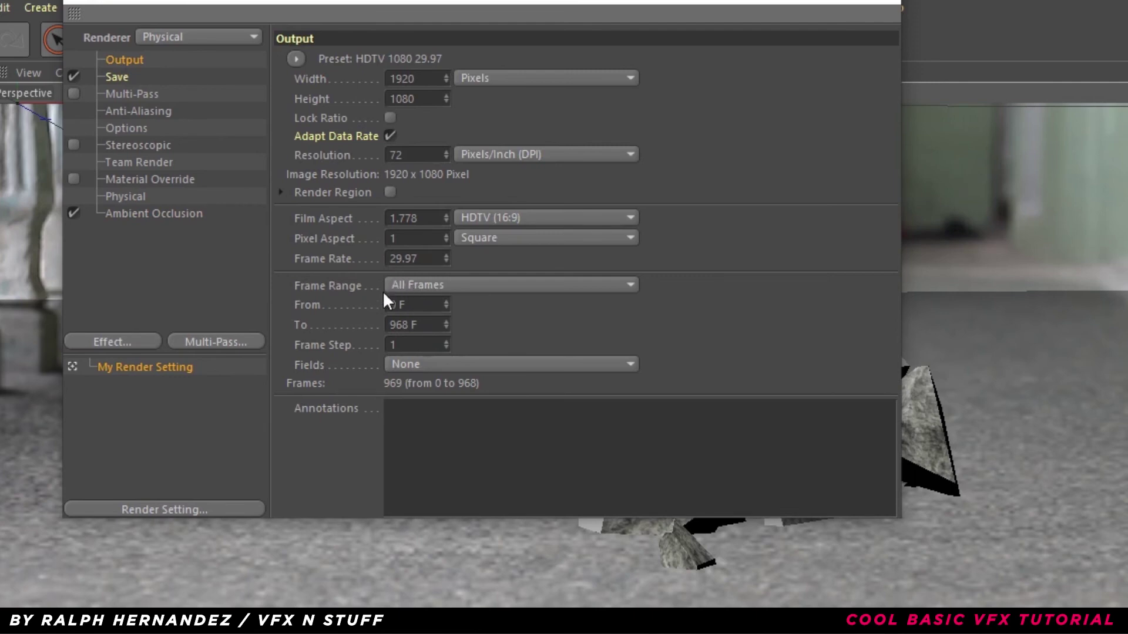
{"action": "left_click", "coordinate": [113, 78]}
{"action": "left_click", "coordinate": [852, 96]}
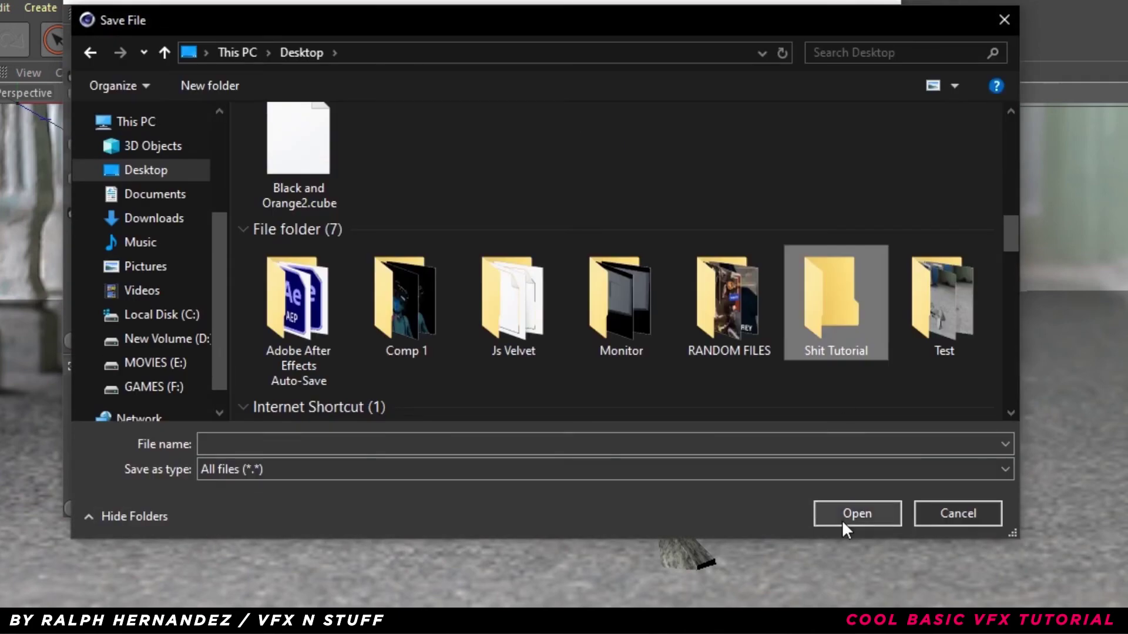
{"action": "left_click", "coordinate": [843, 520]}
{"action": "type", "text": "sHI"}
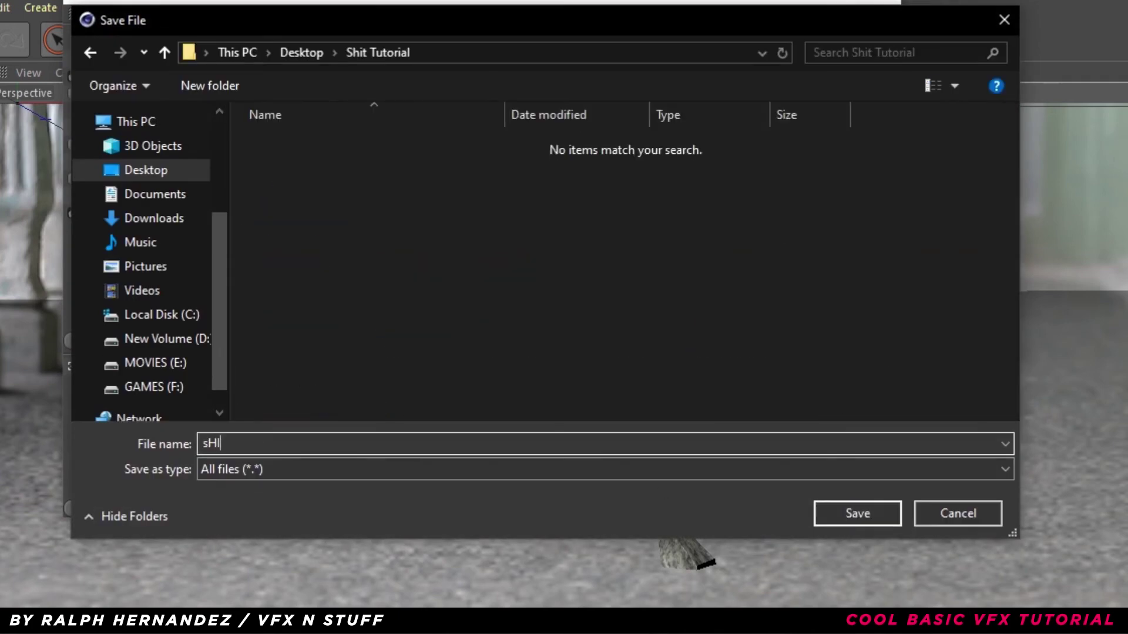
{"action": "key", "text": "Return"}
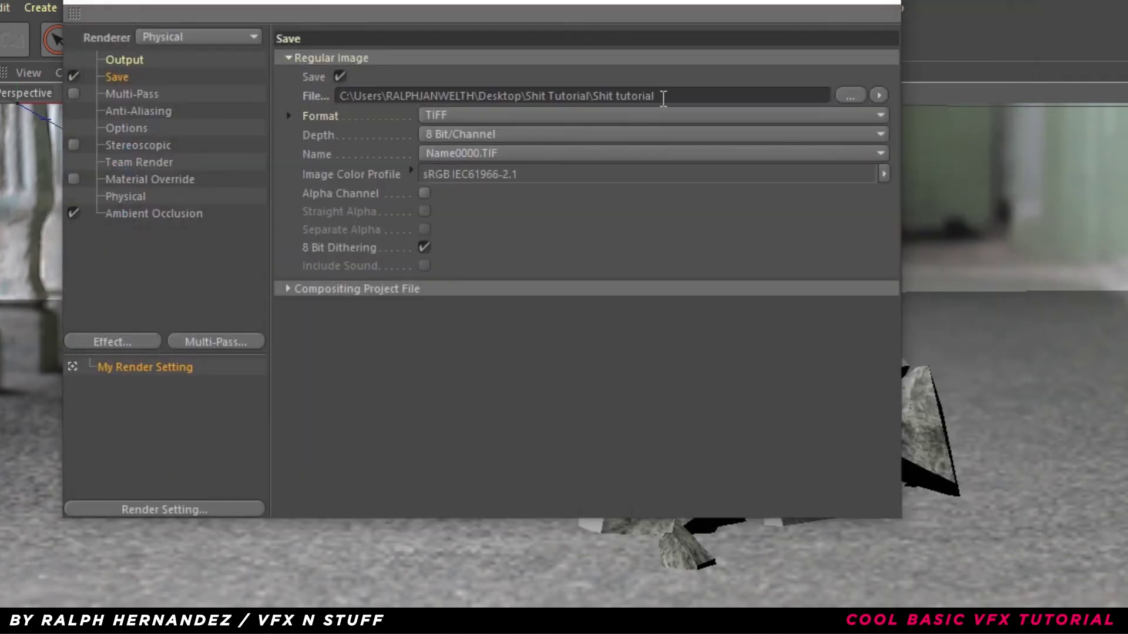
{"action": "left_click", "coordinate": [885, 7]}
{"action": "left_click", "coordinate": [445, 47]}
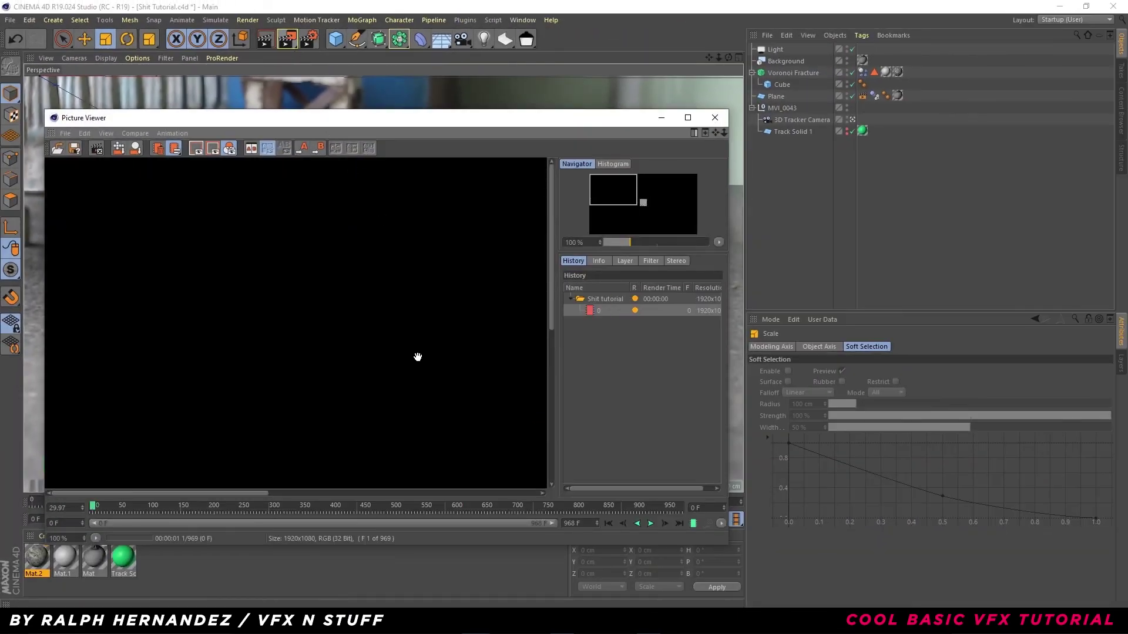
Scroll the Picture Viewer while the 969-frame animation renders.
{"action": "scroll", "coordinate": [414, 356], "scroll_direction": "down", "scroll_amount": 3}
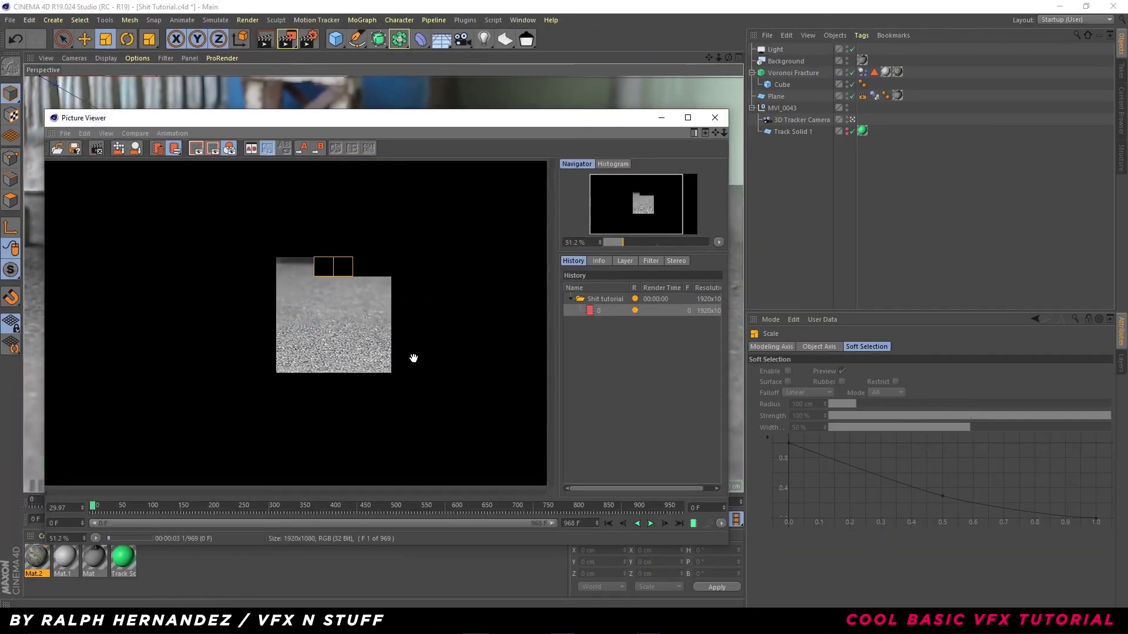
{"action": "scroll", "coordinate": [413, 358], "scroll_direction": "down", "scroll_amount": 1}
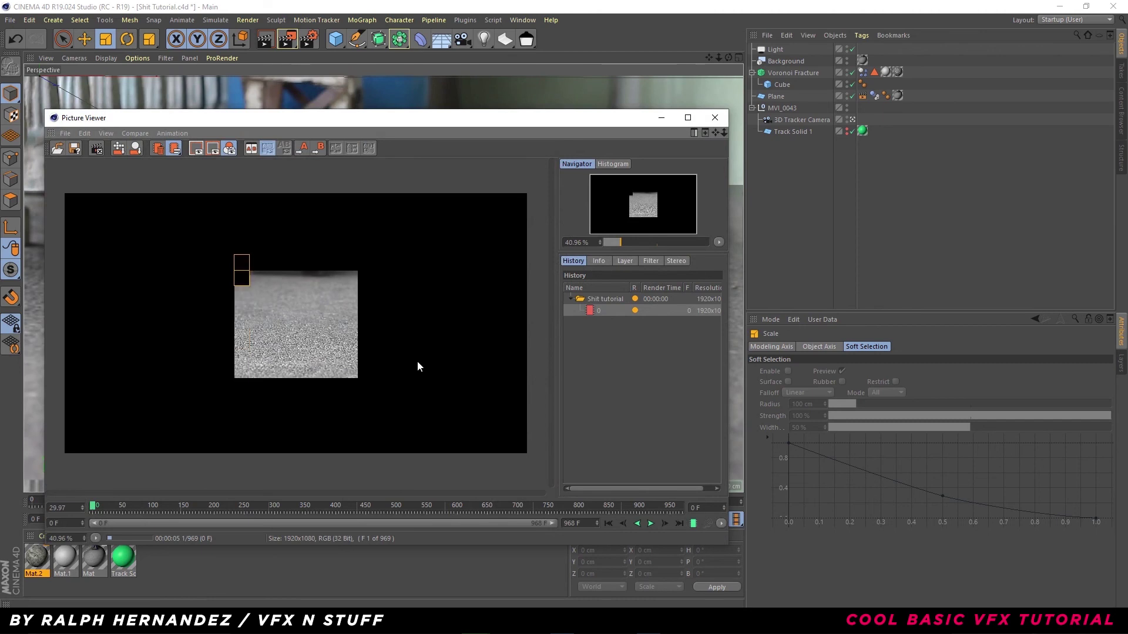